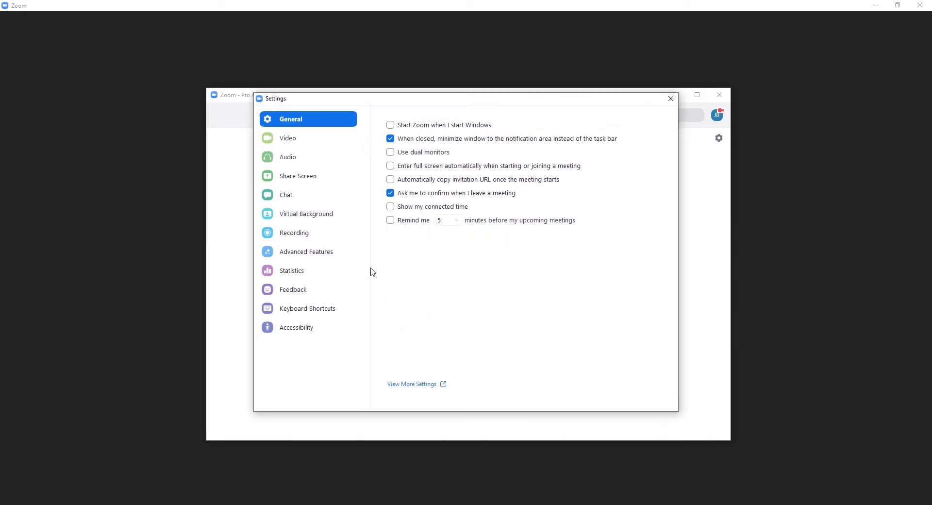
Review the list of keyboard shortcuts in the settings and which ones are enabled as global shortcuts
left_click(298, 310)
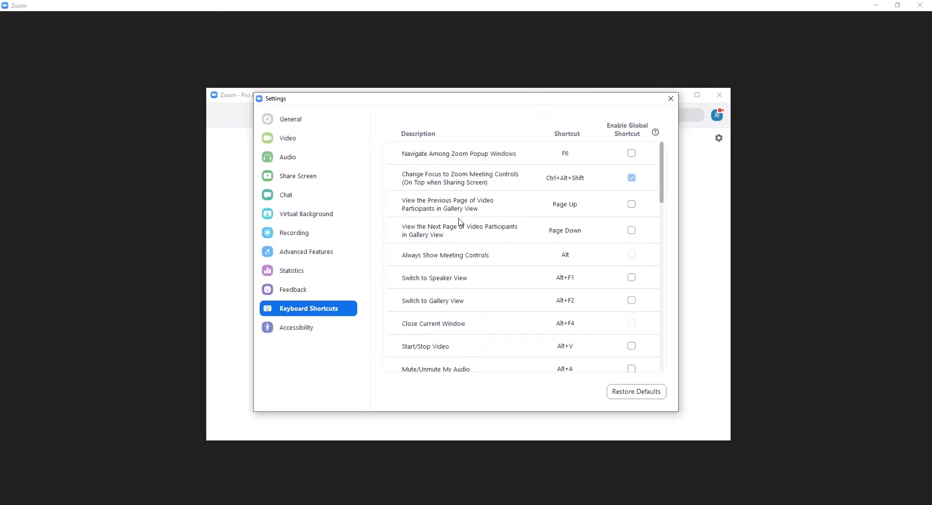
left_click_drag(661, 181, 665, 237)
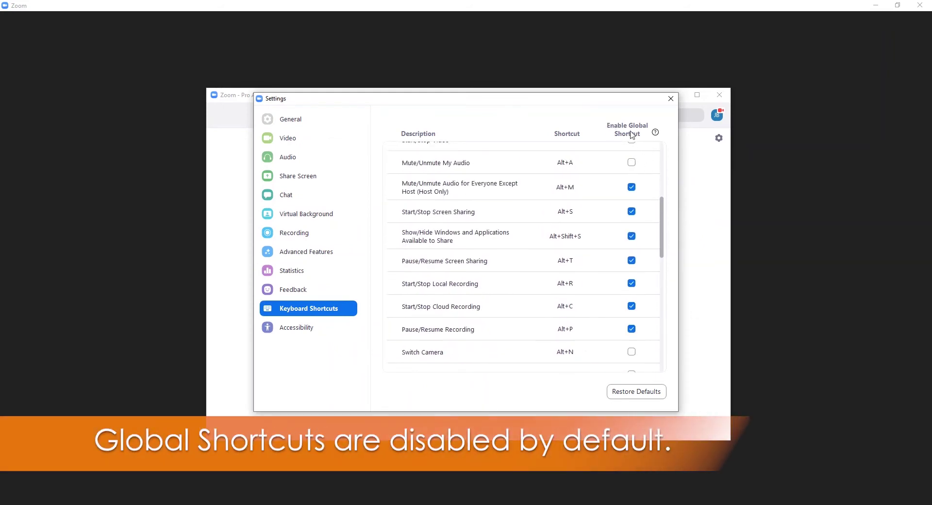
left_click_drag(663, 226, 674, 167)
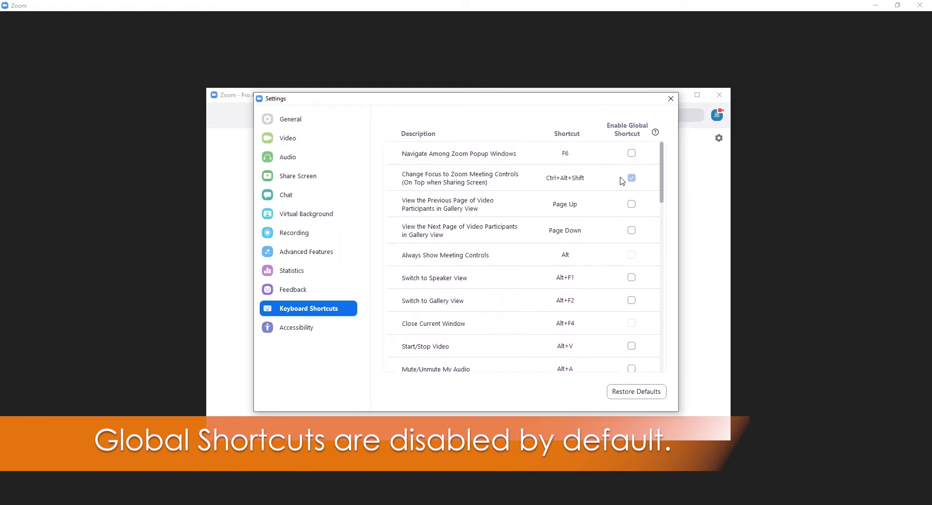
left_click_drag(664, 175, 670, 225)
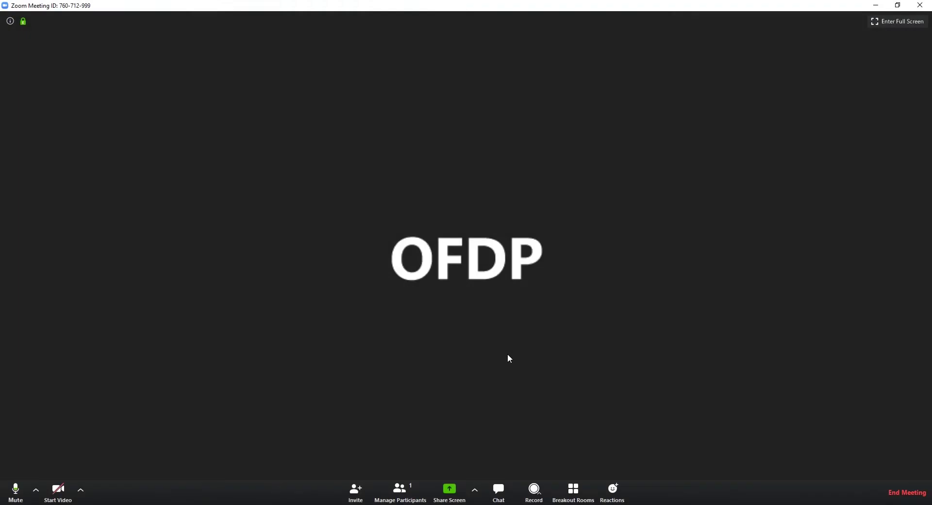
Share the Whiteboard with the meeting participants
left_click(446, 491)
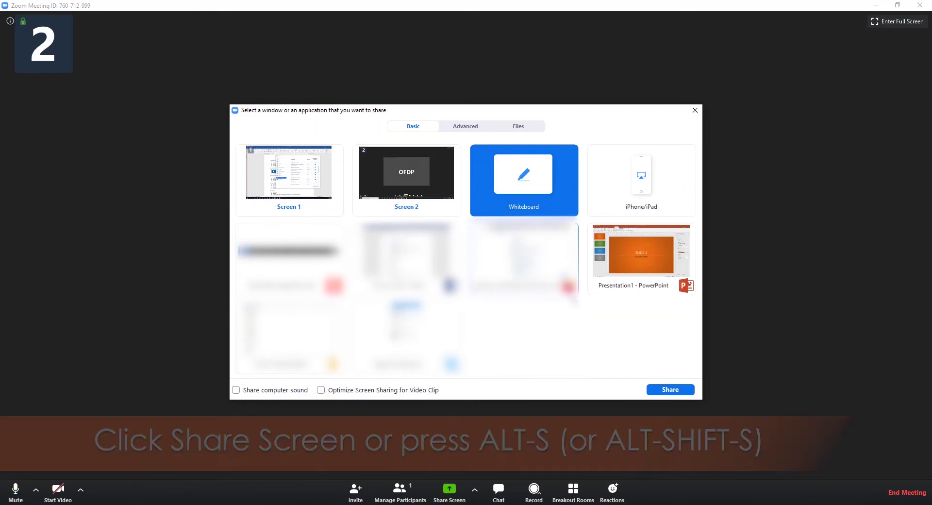
double_click(548, 189)
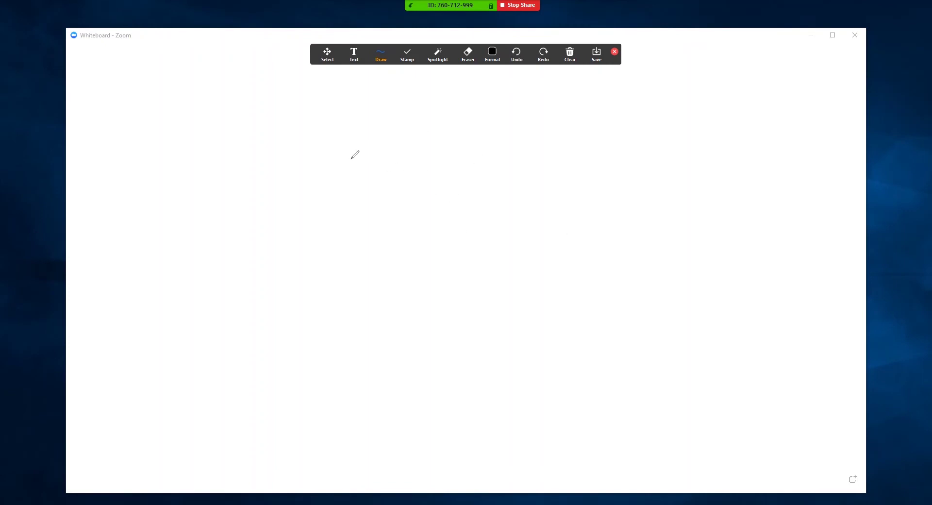
Draw a freehand vertical squiggle on the upper part of the whiteboard and clear it again
mouse_move(351, 158)
left_mouse_down()
mouse_move(336, 173)
mouse_move(336, 246)
left_mouse_up()
left_click(570, 54)
left_click(575, 29)
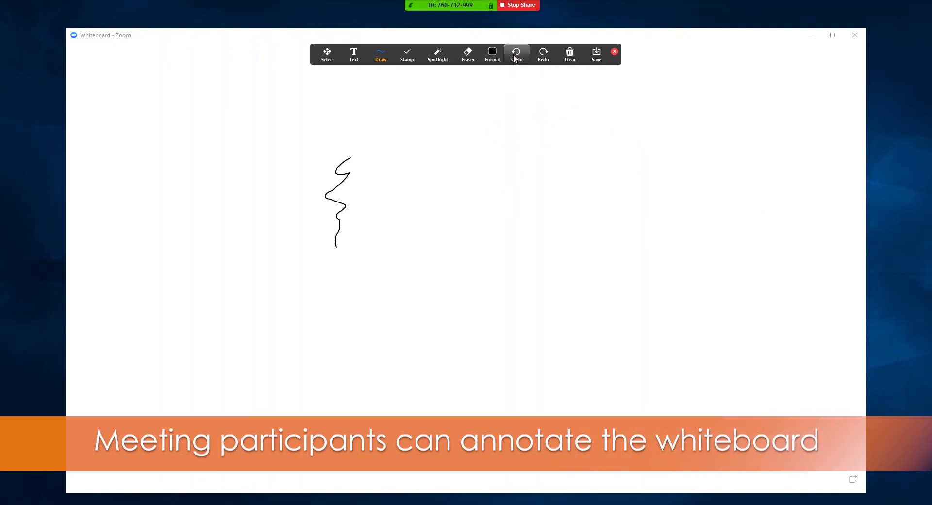
mouse_move(495, 4)
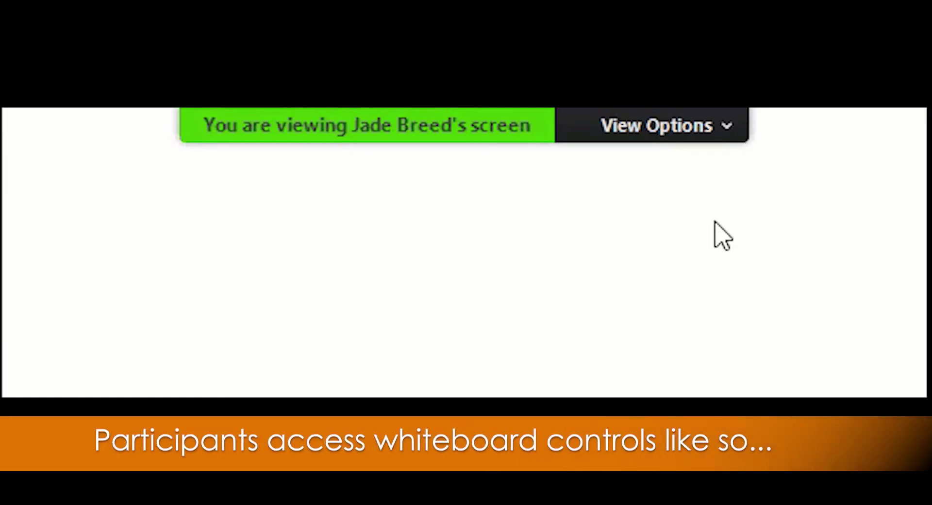
Turn on the Annotate controls in the participant's view of the shared whiteboard
left_click(675, 125)
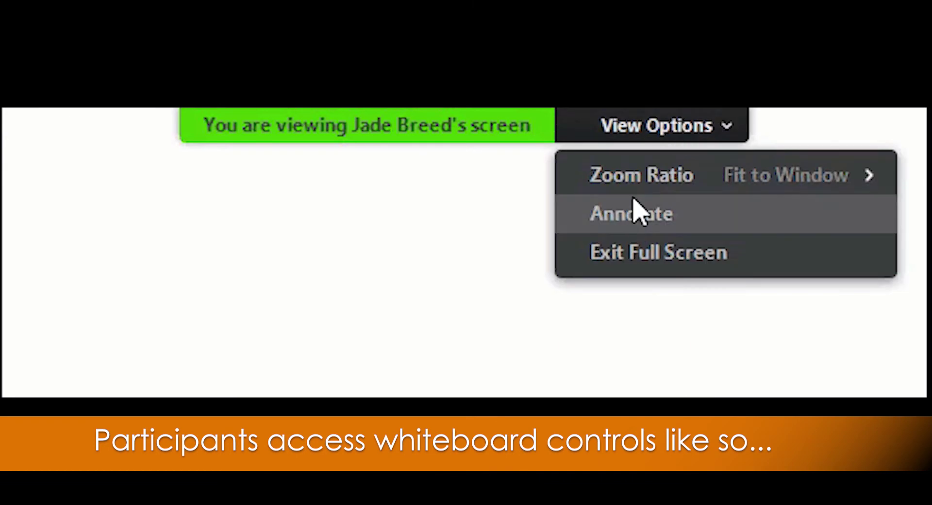
left_click(628, 217)
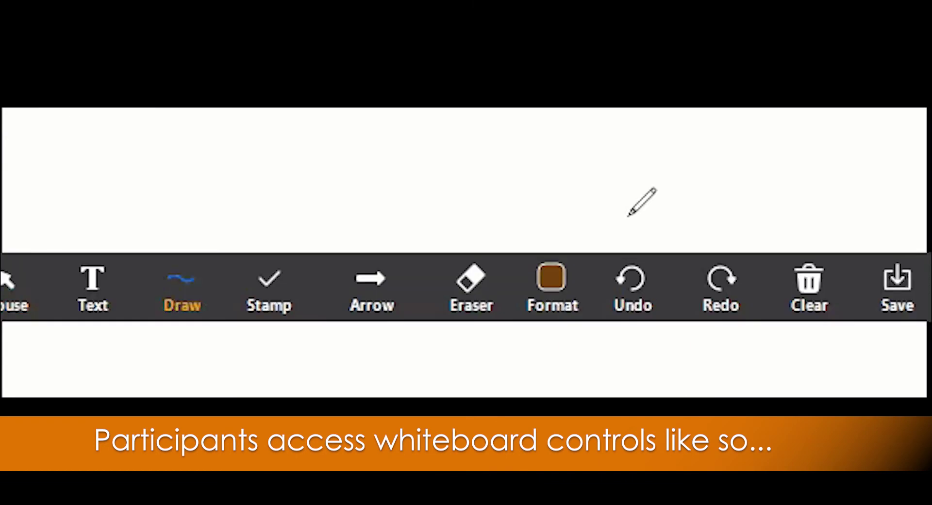
mouse_move(339, 165)
left_mouse_down()
mouse_move(423, 202)
mouse_move(666, 224)
mouse_move(658, 221)
left_mouse_up()
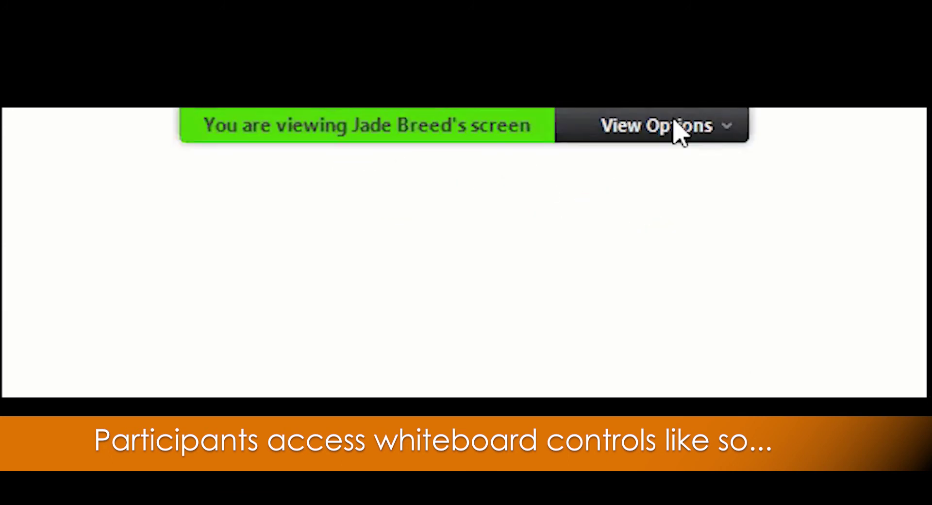
left_click(674, 123)
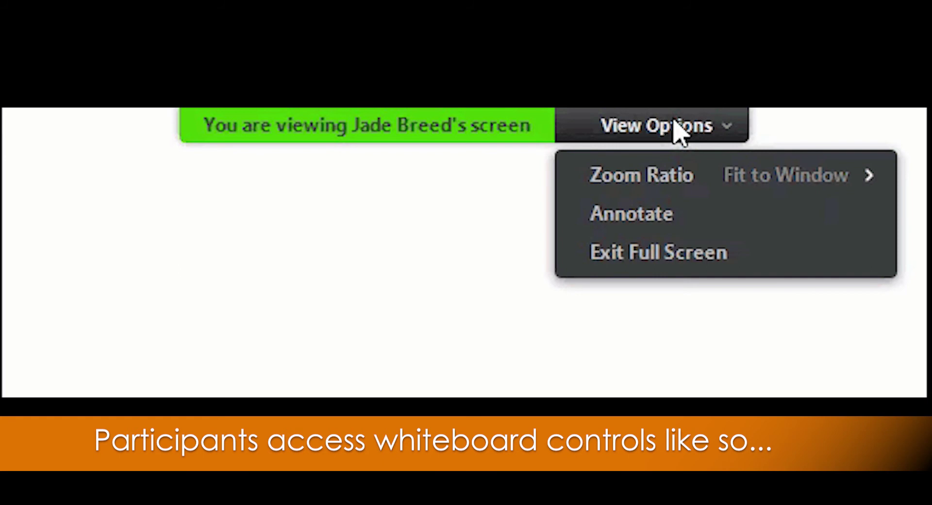
left_click(629, 214)
mouse_move(338, 165)
left_mouse_down()
mouse_move(362, 182)
mouse_move(383, 171)
mouse_move(517, 212)
mouse_move(665, 224)
left_mouse_up()
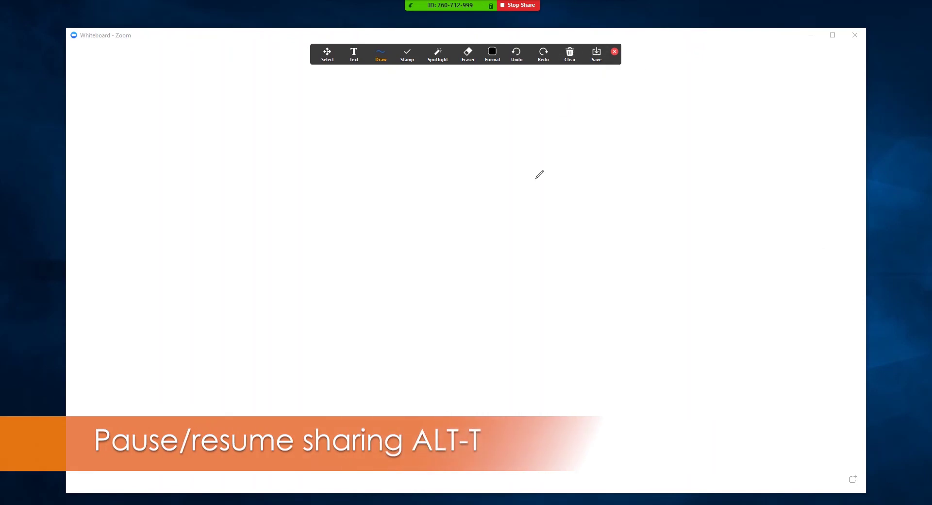
Pause the whiteboard sharing and resume it
key("alt+t")
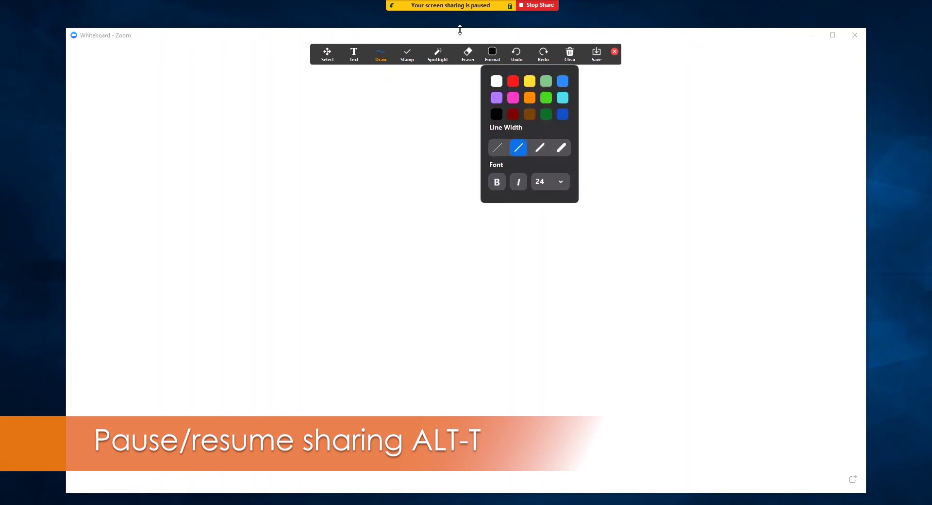
mouse_move(500, 6)
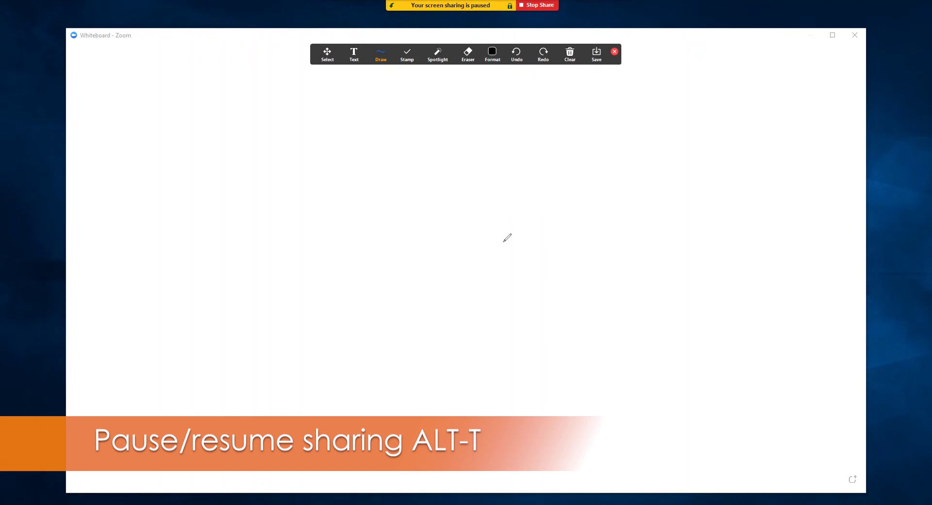
key("alt+t")
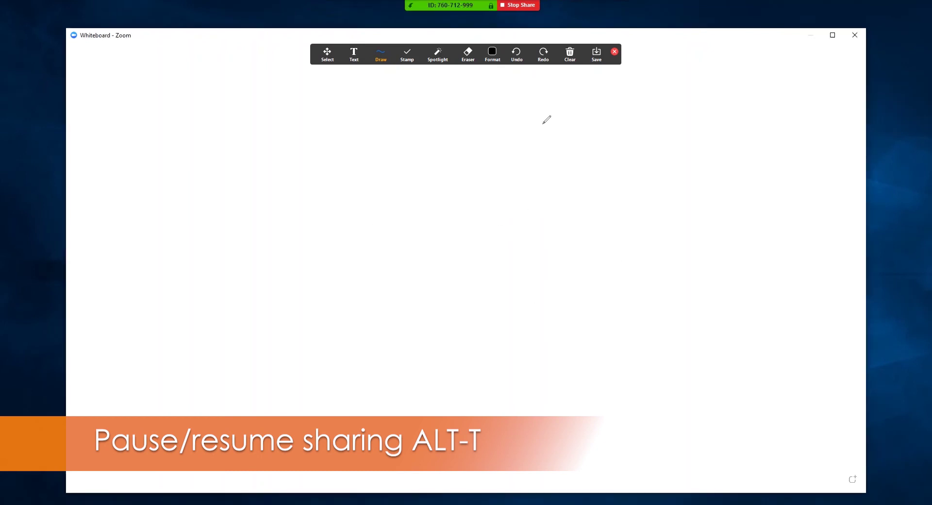
Bring up the share selection window, close it without choosing a source, and stop sharing the whiteboard
mouse_move(484, 30)
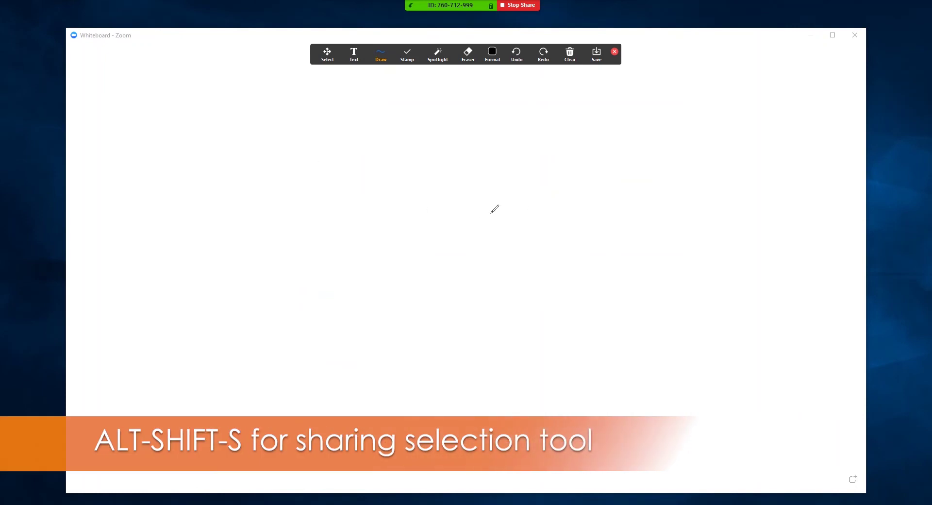
key("alt+shift+s")
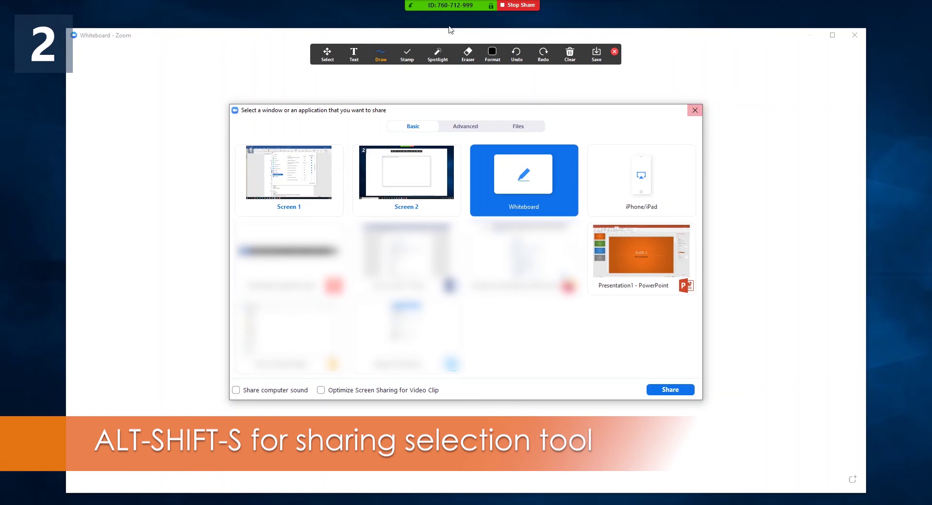
left_click(695, 110)
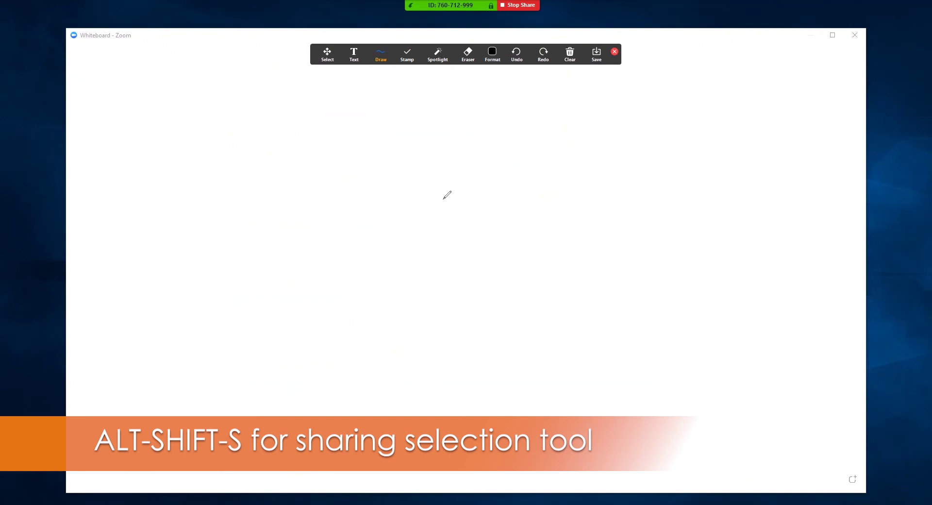
key("alt+s")
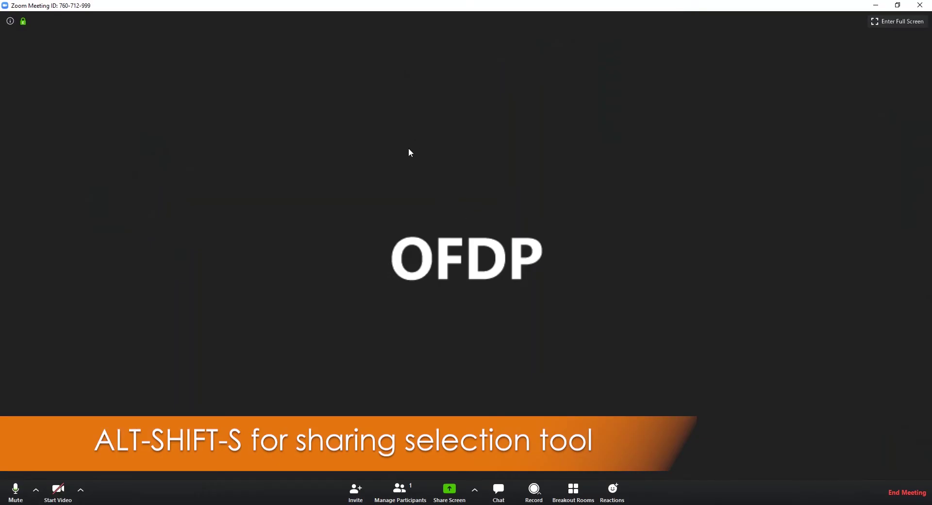
Share the Whiteboard again through the share selection window and end that share
key("alt+shift+s")
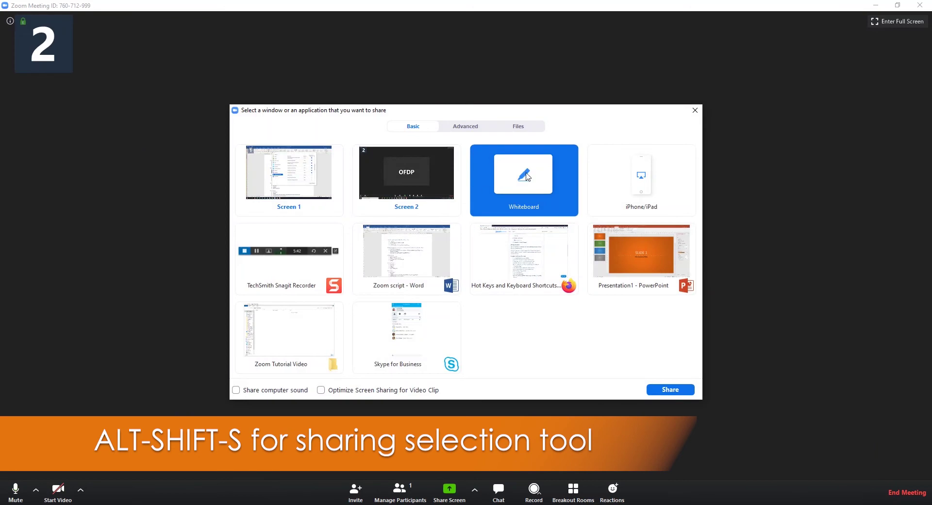
double_click(521, 182)
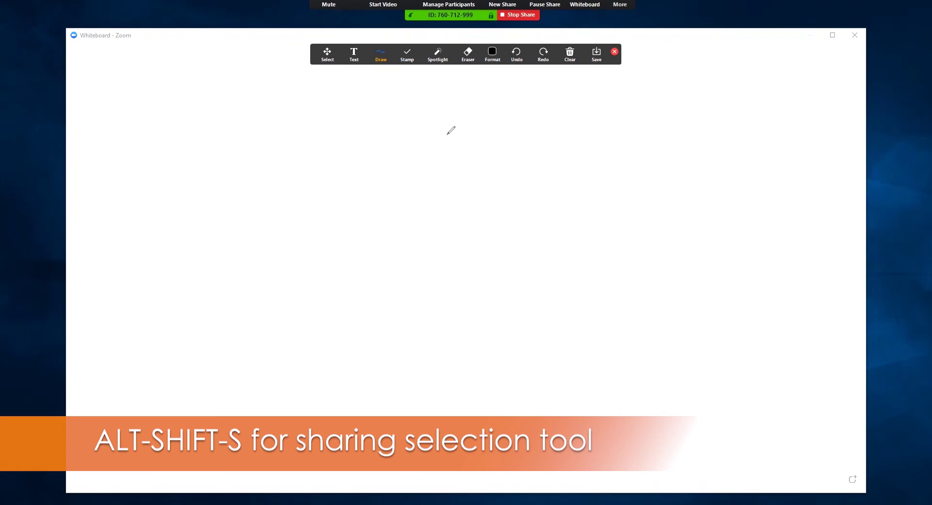
key("alt+shift+s")
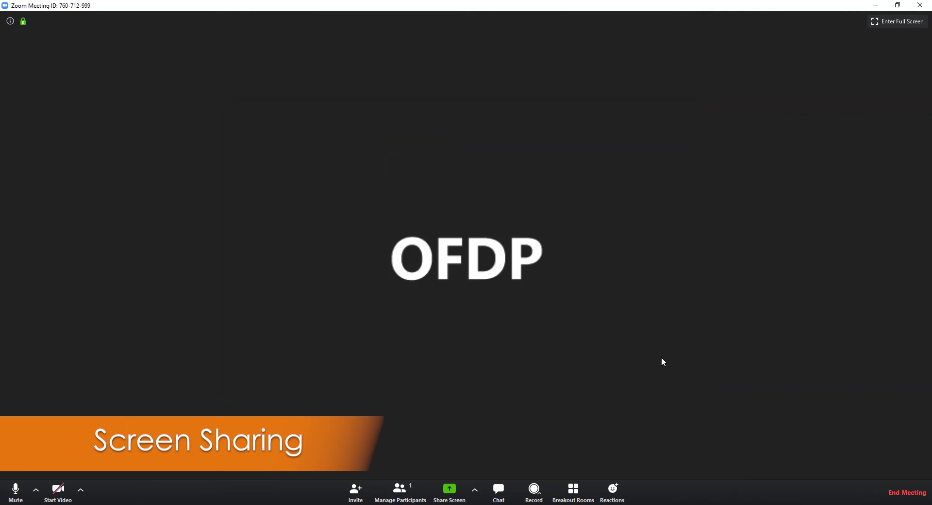
View the Advanced sharing options, return to the Basic ones and share Screen 2 with the meeting
key("alt+s")
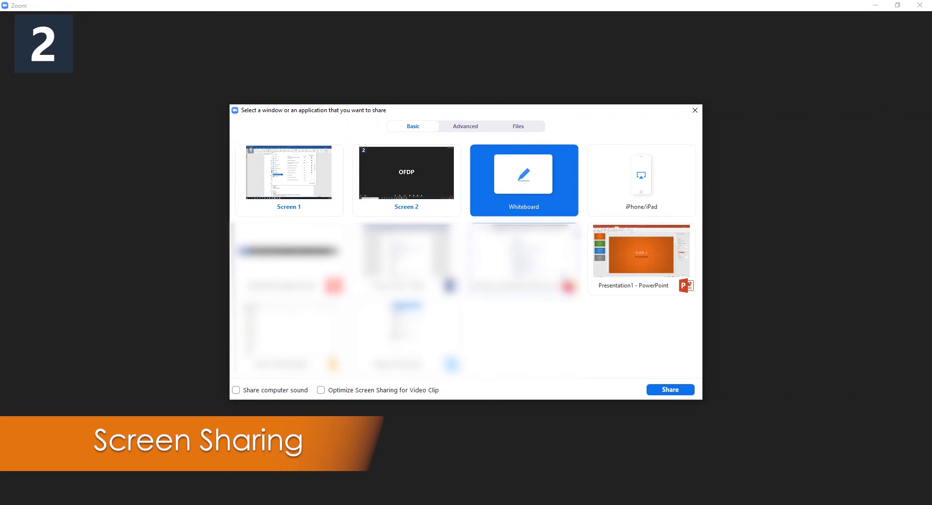
left_click(464, 127)
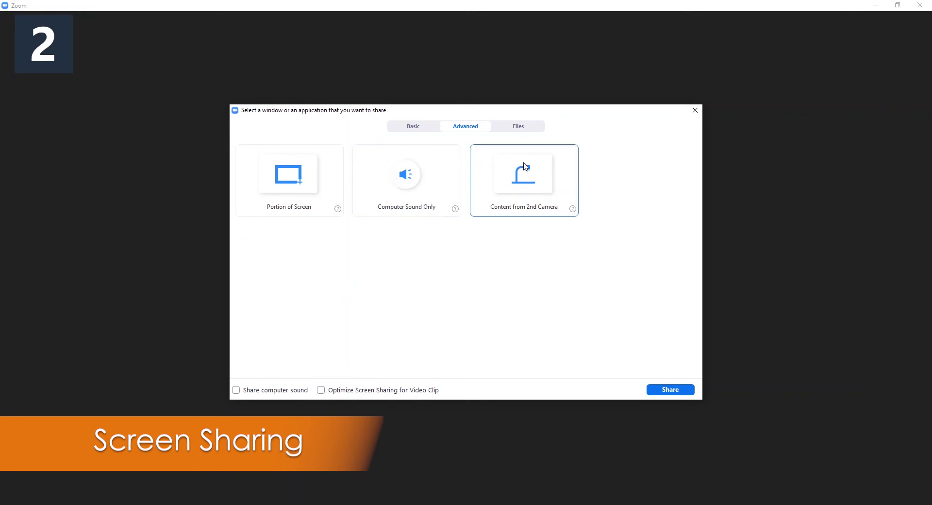
left_click(421, 127)
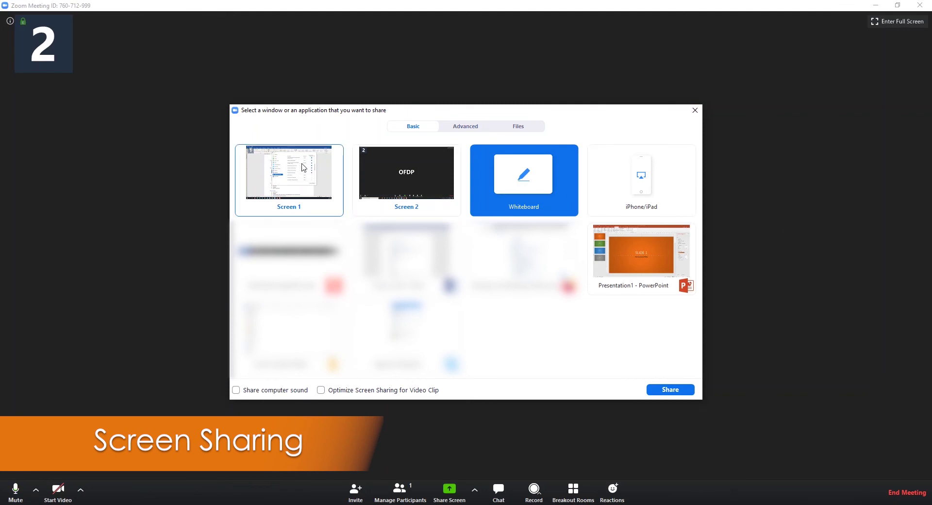
left_click(415, 175)
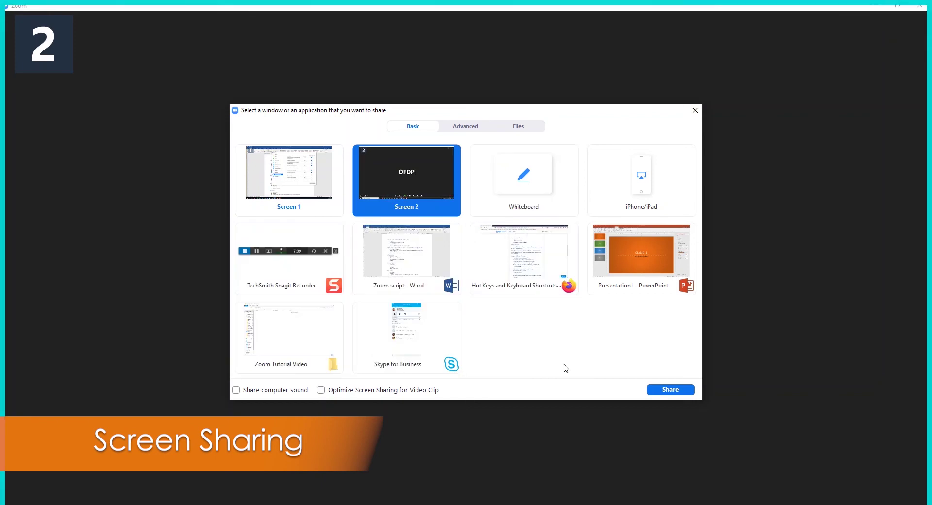
left_click(674, 392)
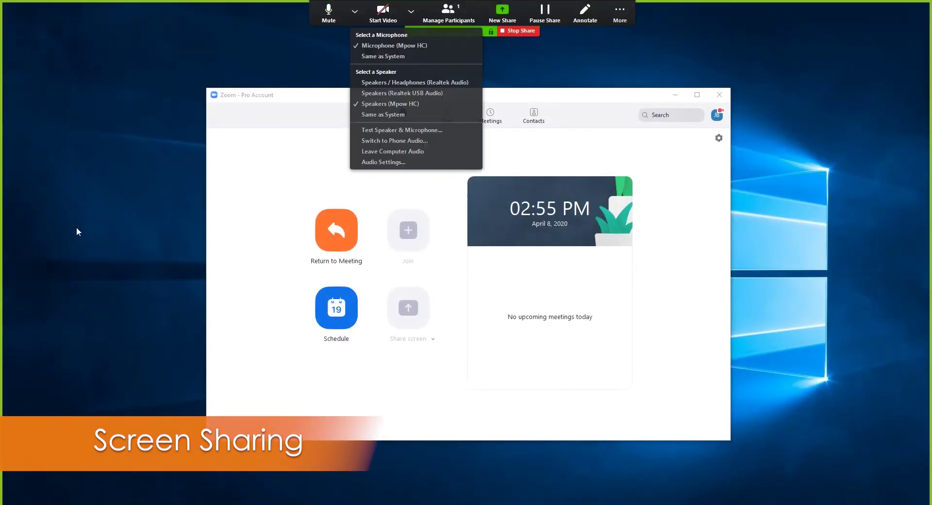
left_click(77, 230)
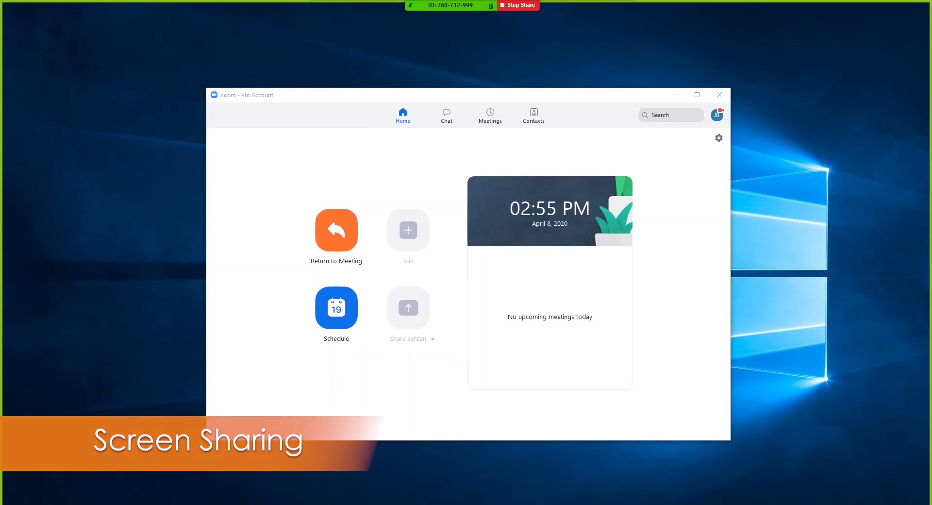
Pause and resume the sharing of Screen 2 twice
mouse_move(474, 7)
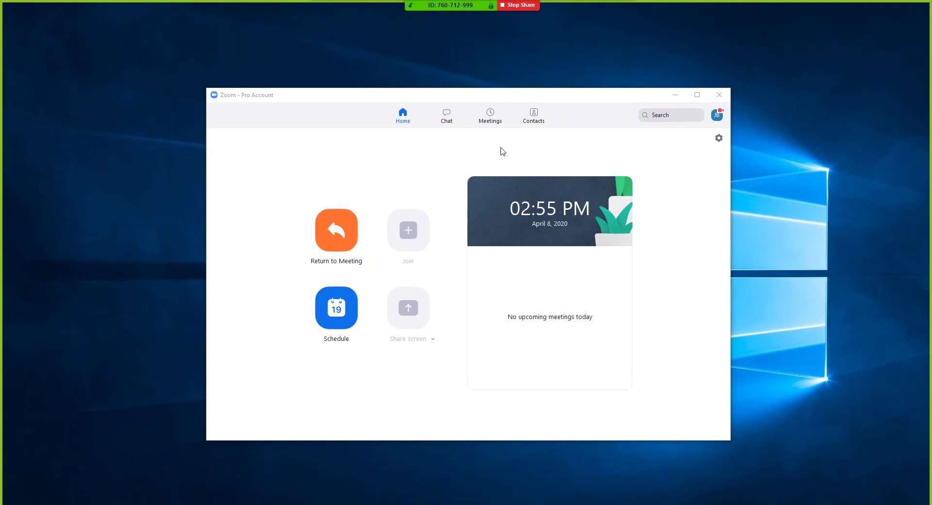
key("alt+t")
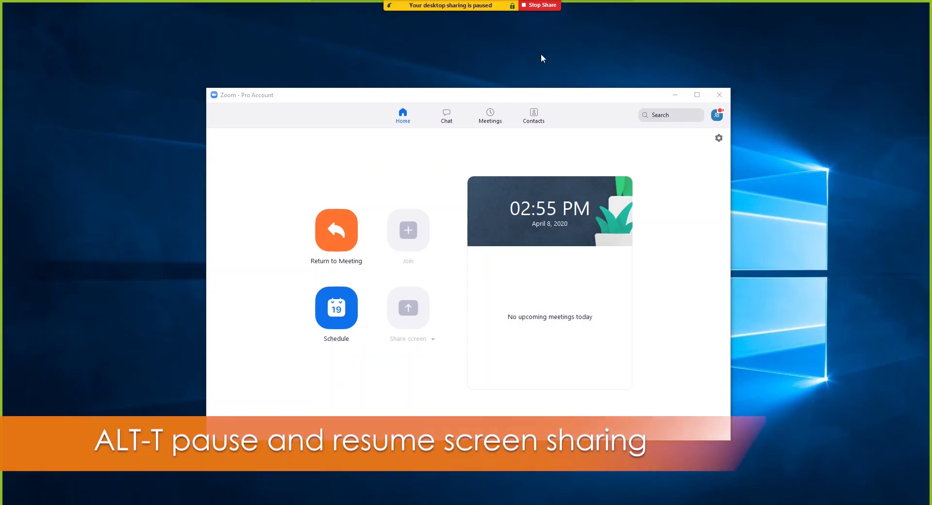
key("alt+t")
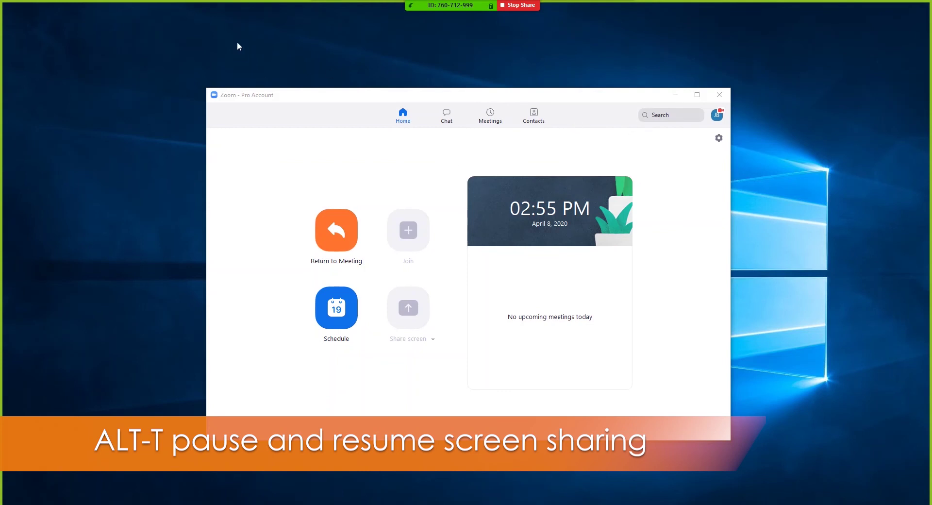
mouse_move(513, 21)
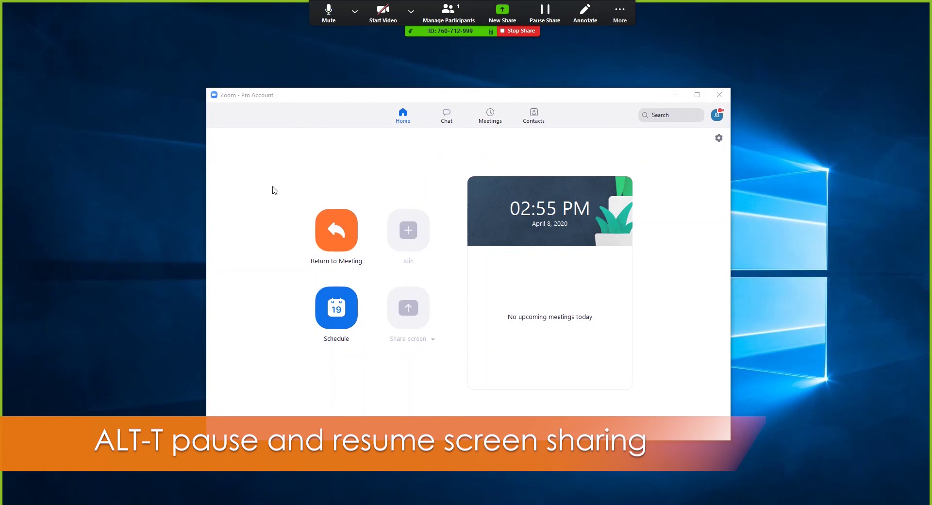
key("alt+t")
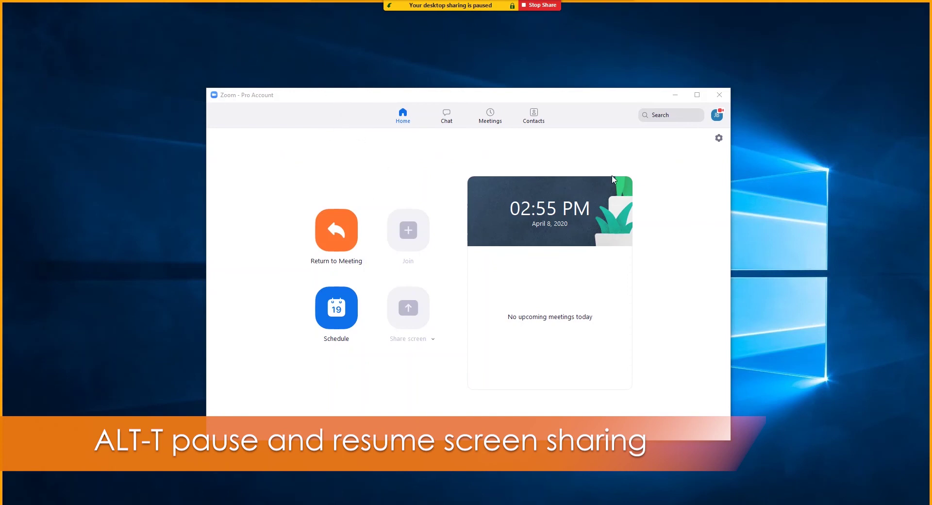
key("alt+t")
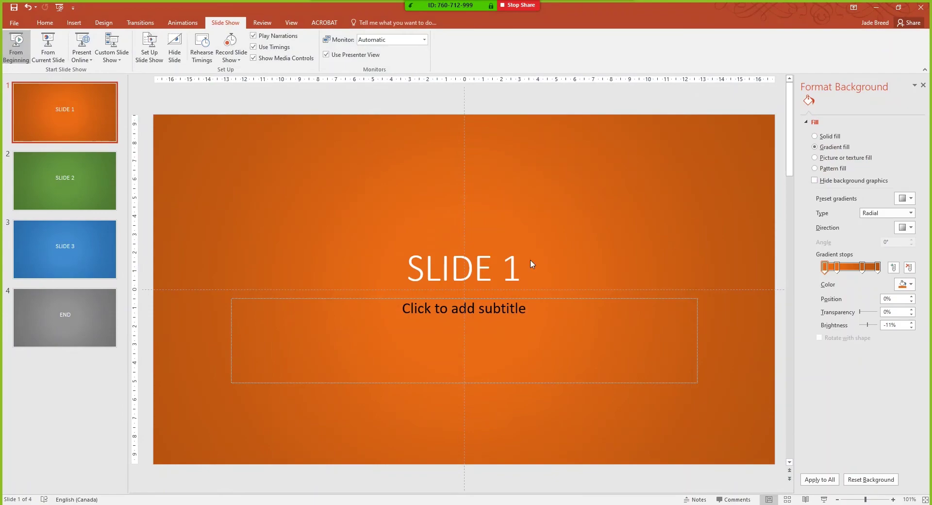
Present the slide show from the beginning with Presenter View and Slide Show swapped, and exit the presentation
key("F5")
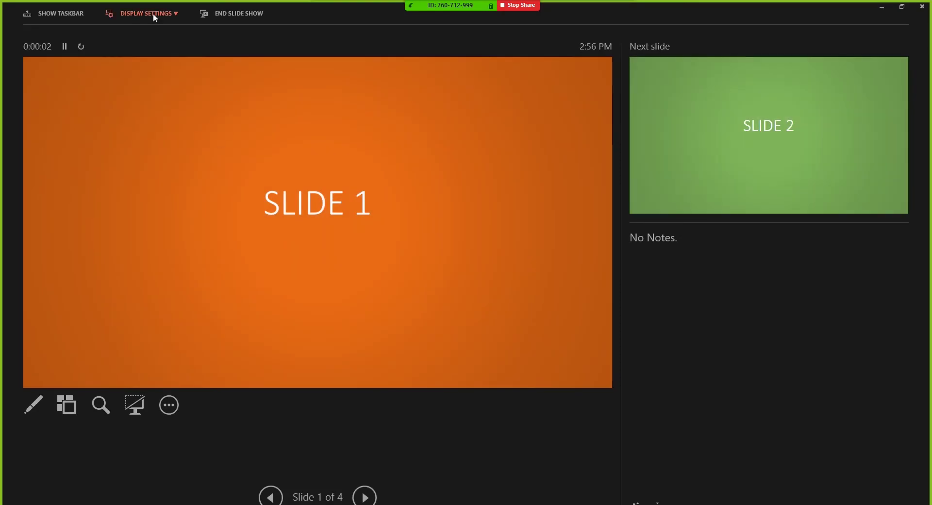
left_click(152, 14)
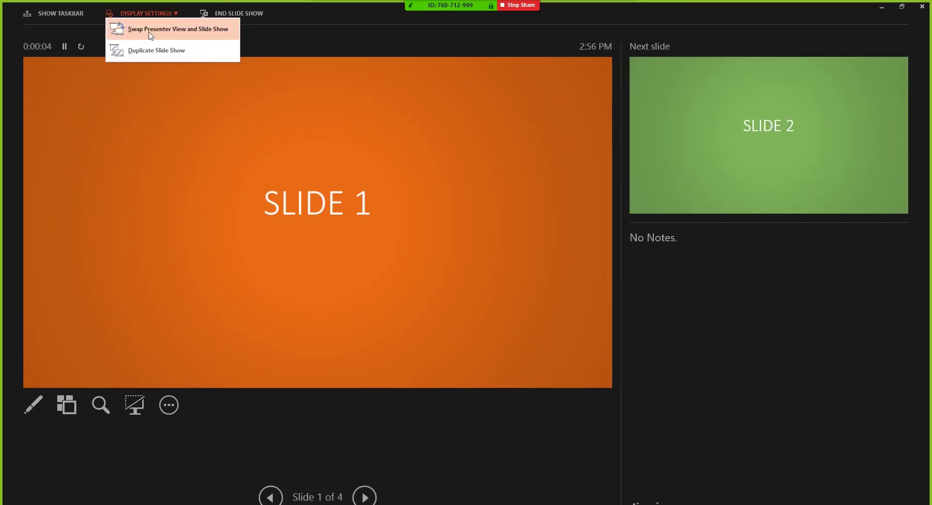
left_click(186, 30)
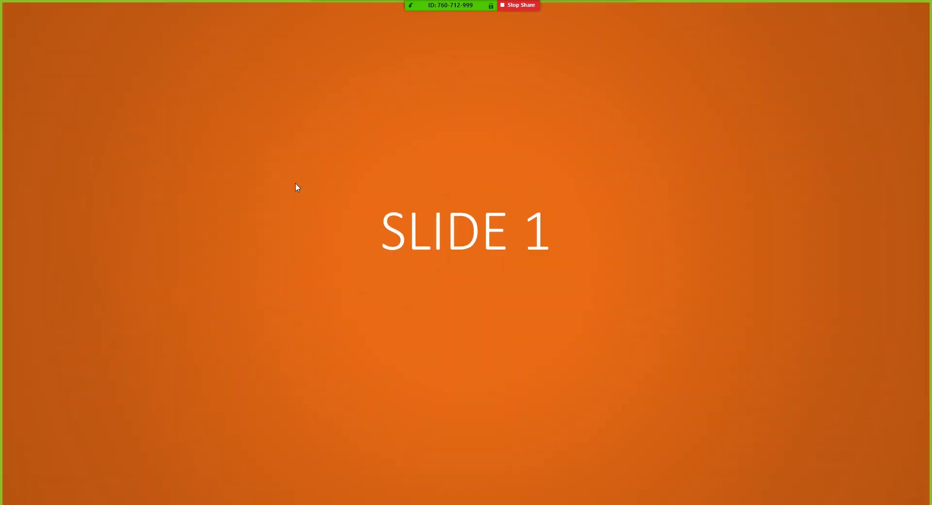
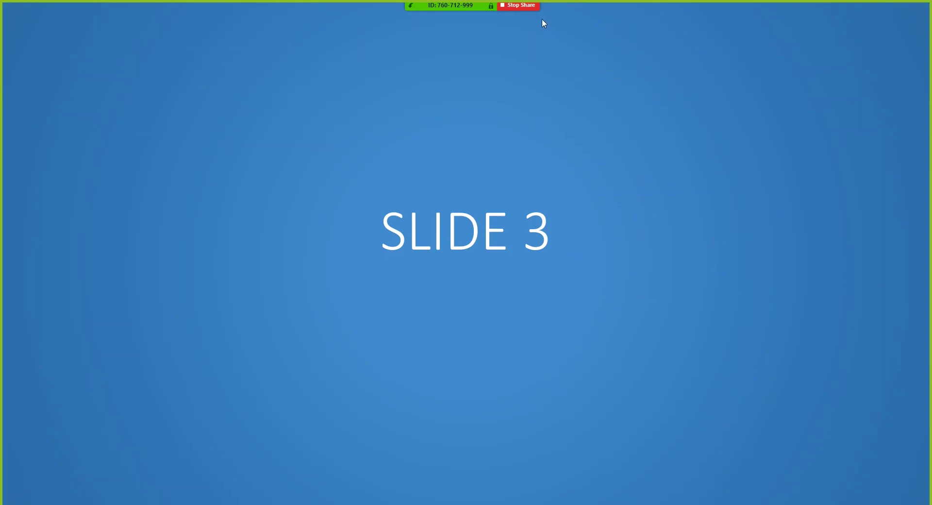
key("Escape")
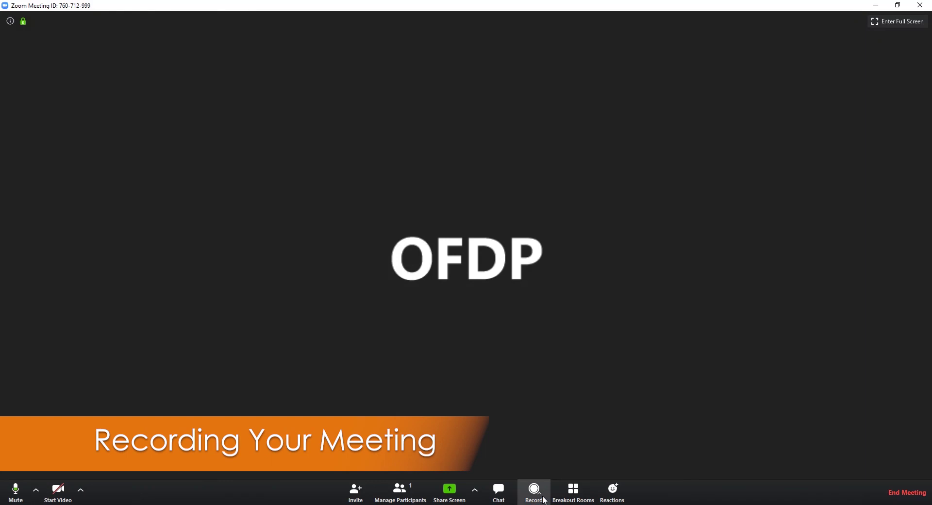
Start recording the meeting on this computer, and pause, resume and again pause the recording
mouse_move(543, 501)
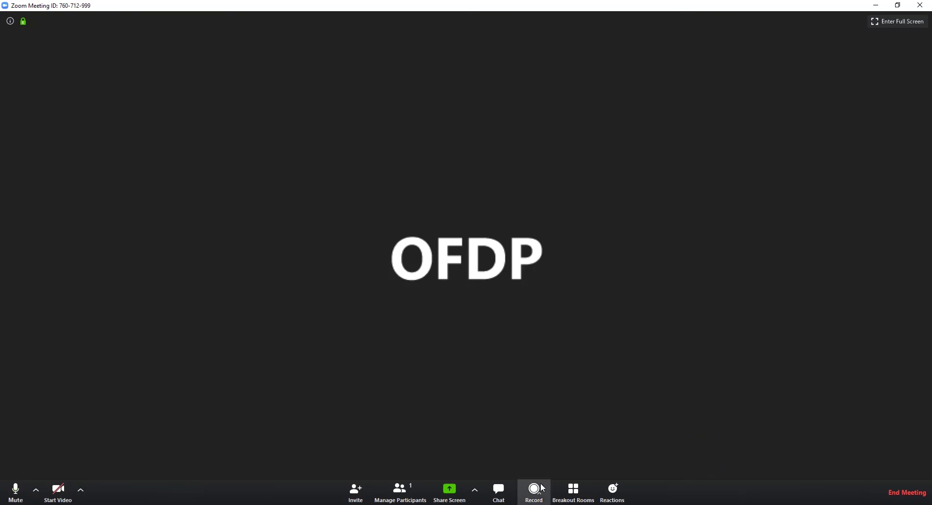
left_click(536, 500)
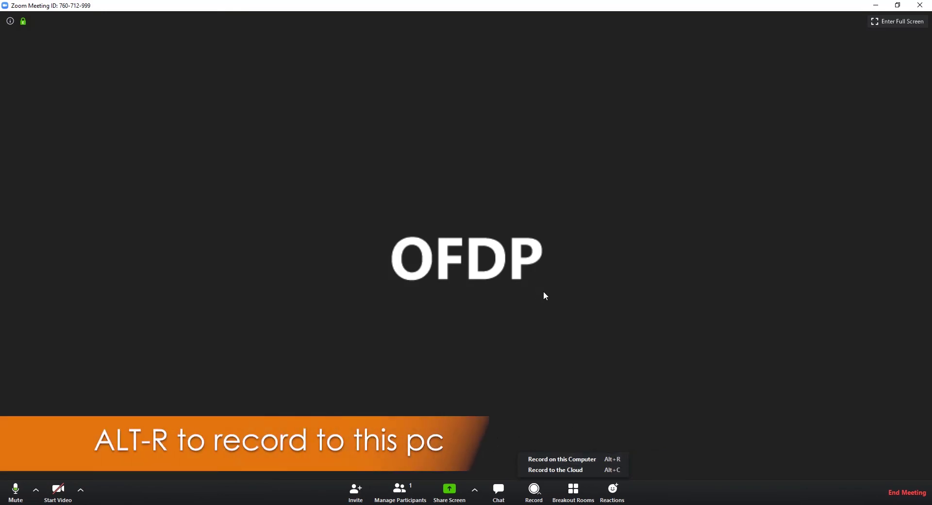
left_click(591, 455)
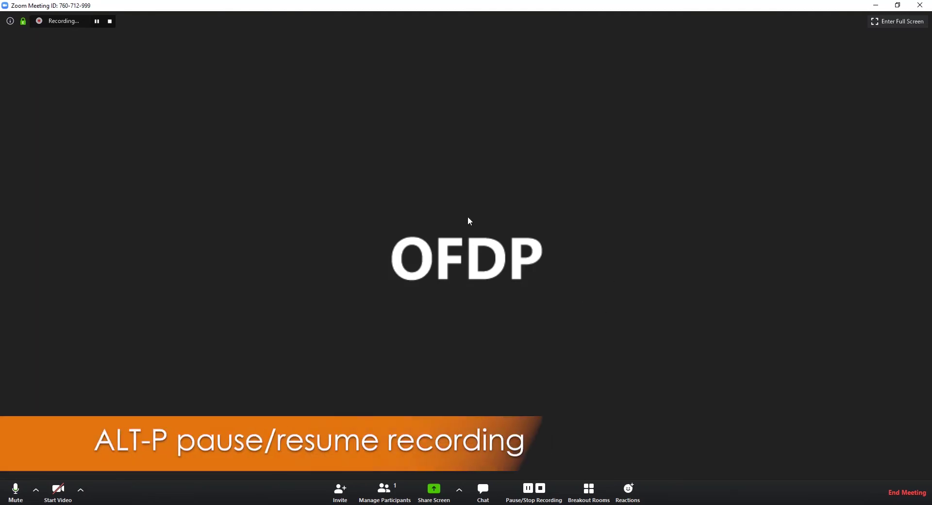
key("alt+p")
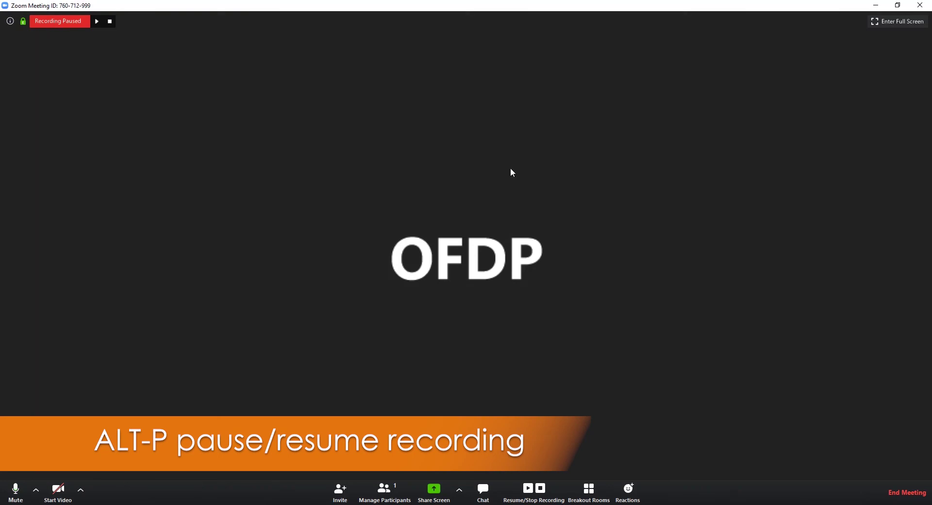
key("alt+p")
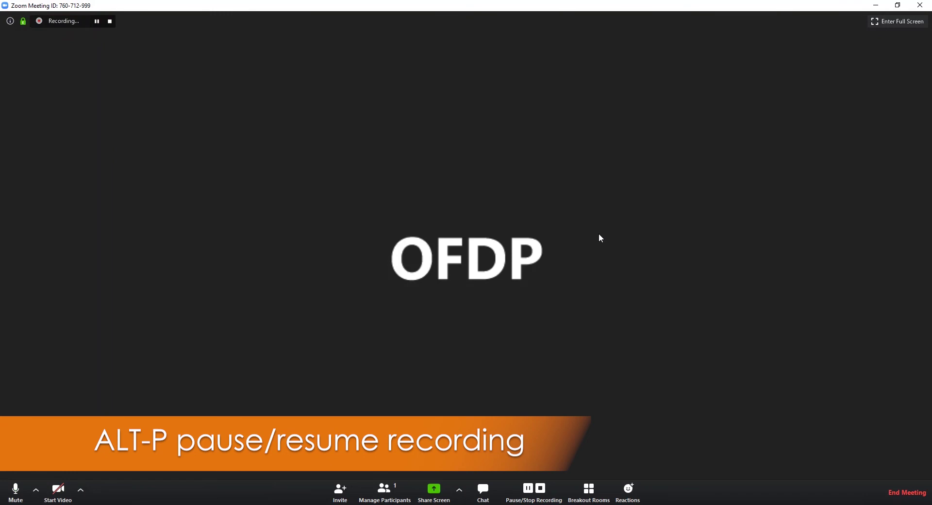
key("alt+p")
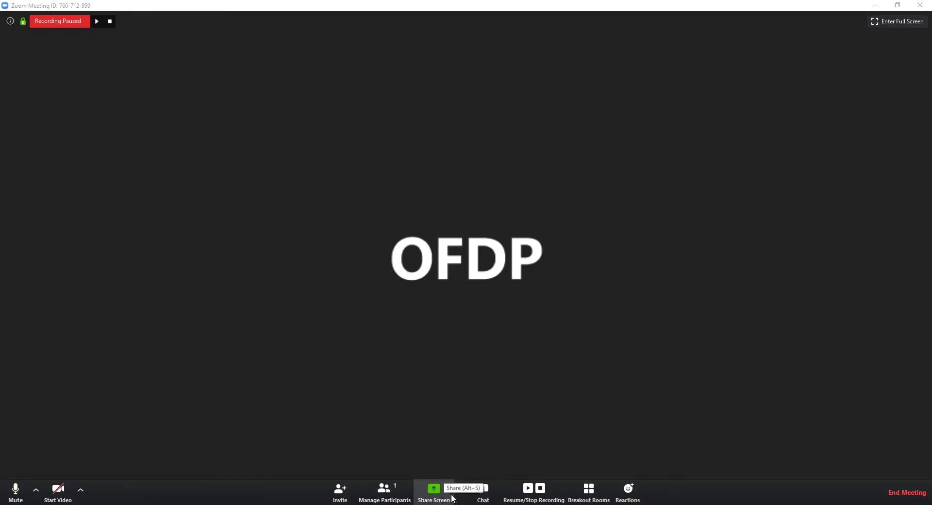
Share the Presentation1 - PowerPoint window with the meeting
left_click(435, 491)
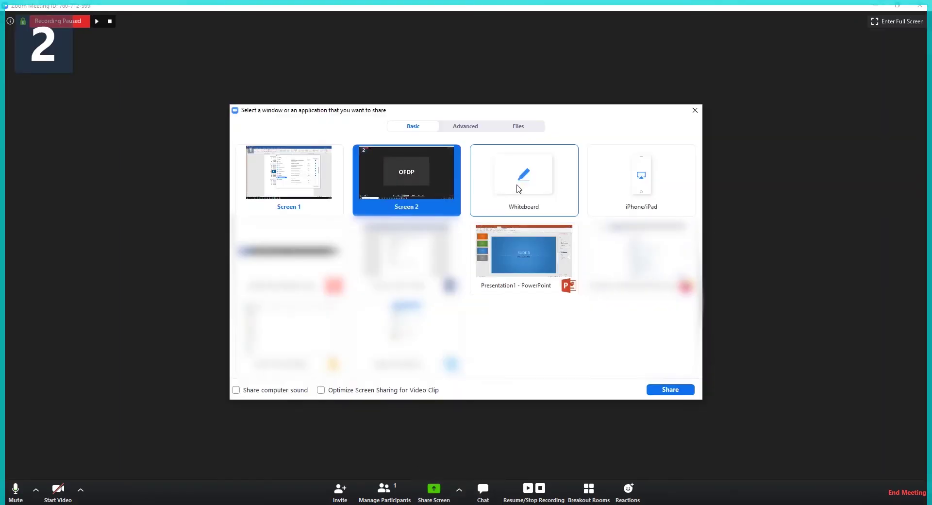
left_click(558, 253)
left_click(677, 391)
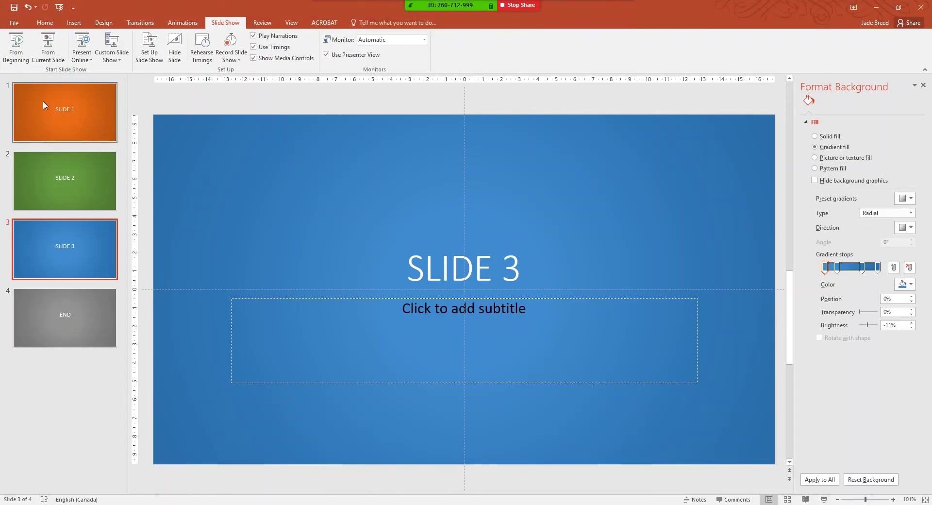
Start the slide show from the beginning and swap Presenter View and Slide Show
left_click(17, 48)
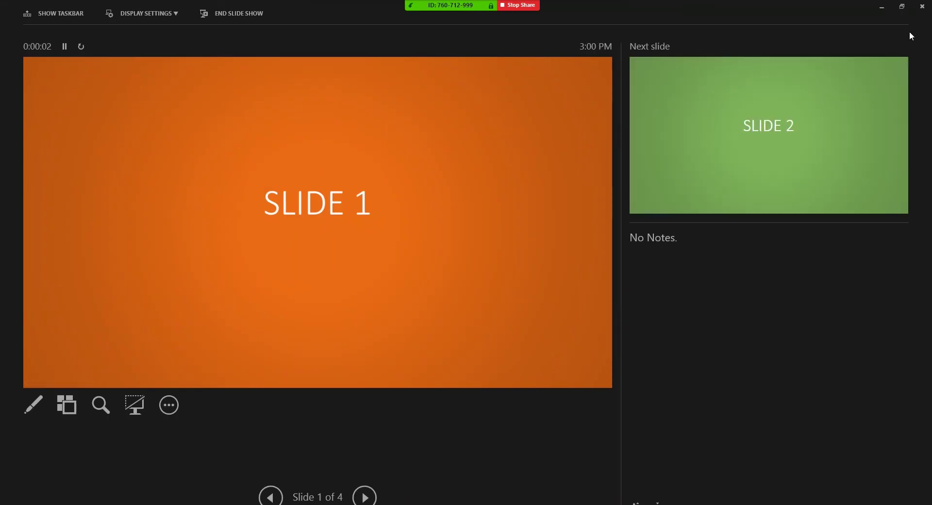
left_click(169, 14)
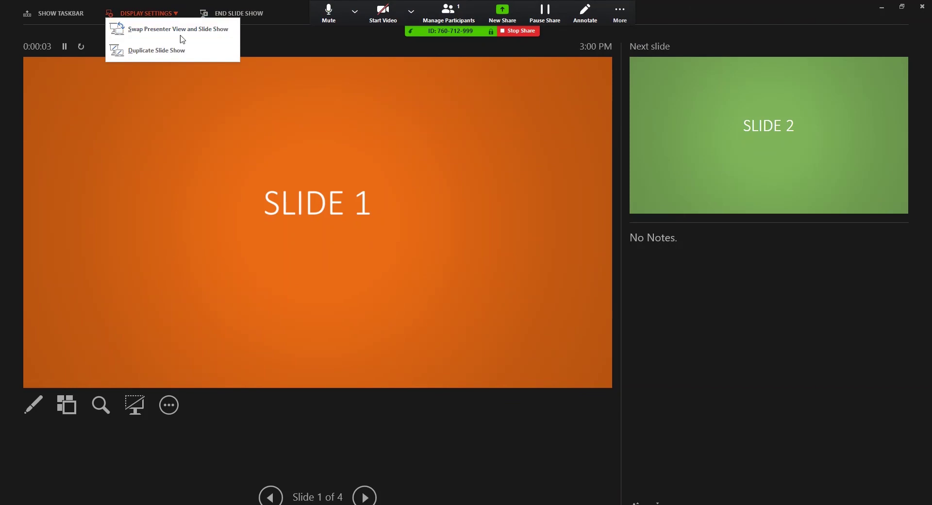
left_click(177, 28)
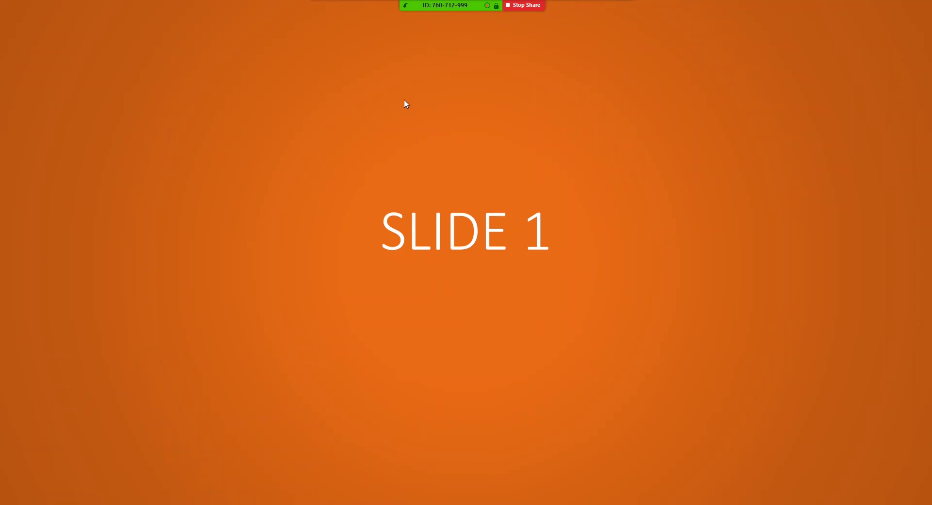
Pause the meeting recording and switch the share from the PowerPoint presentation to the Whiteboard
mouse_move(485, 10)
key("alt+p")
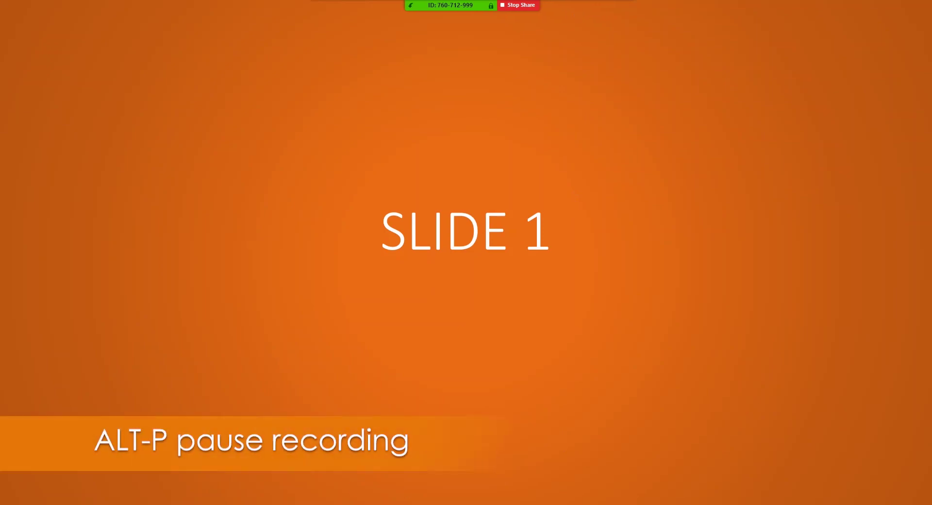
key("alt+shift+s")
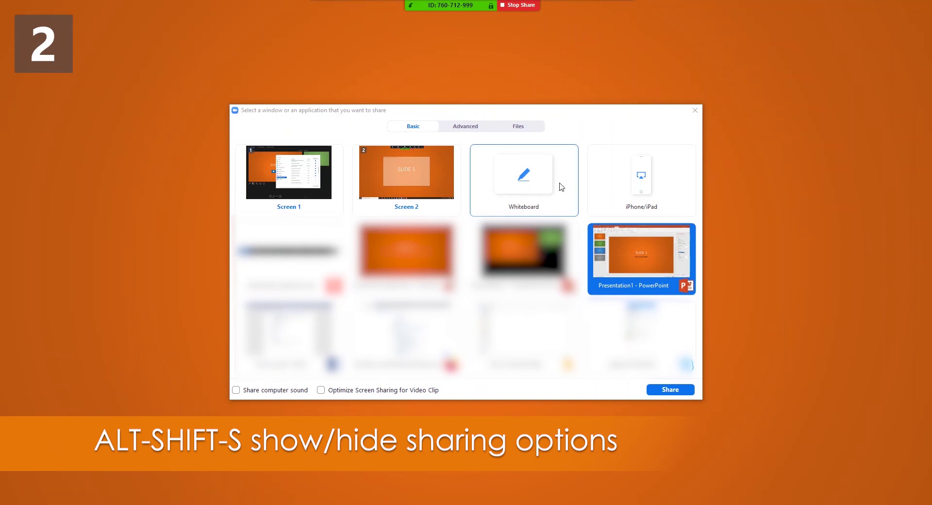
left_click(538, 184)
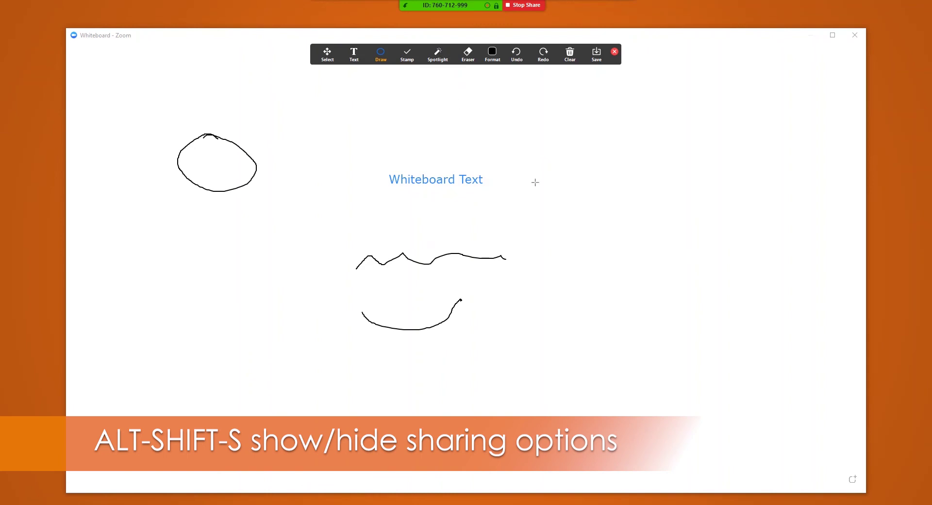
Draw a circle outline on the whiteboard to the right of the "Whiteboard Text" label
key("alt+shift+s")
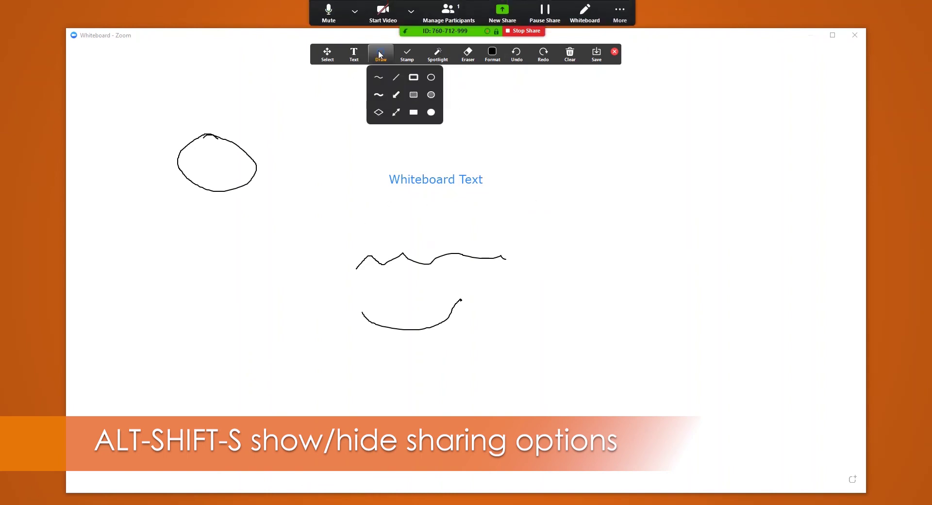
left_click(431, 78)
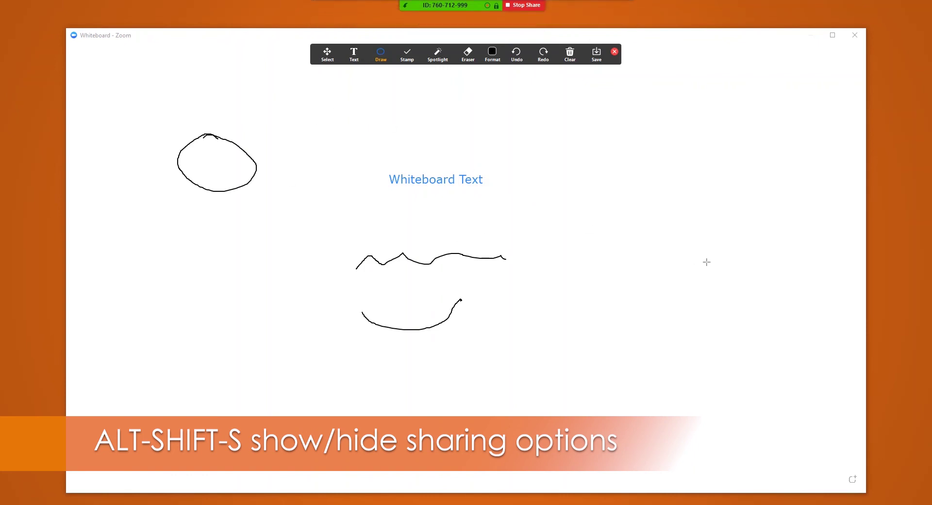
mouse_move(587, 127)
left_mouse_down()
mouse_move(668, 186)
mouse_move(664, 146)
mouse_move(640, 169)
left_mouse_up()
left_click(585, 216)
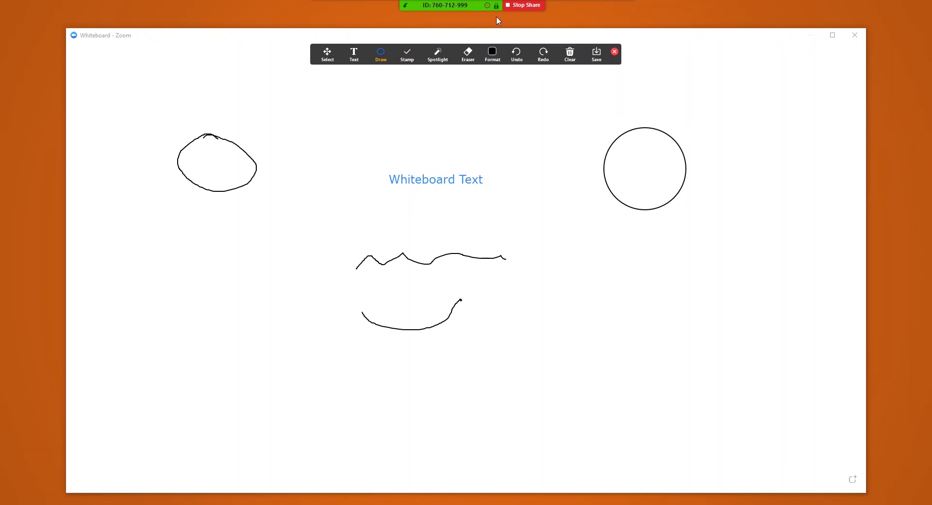
left_click(491, 53)
mouse_move(493, 57)
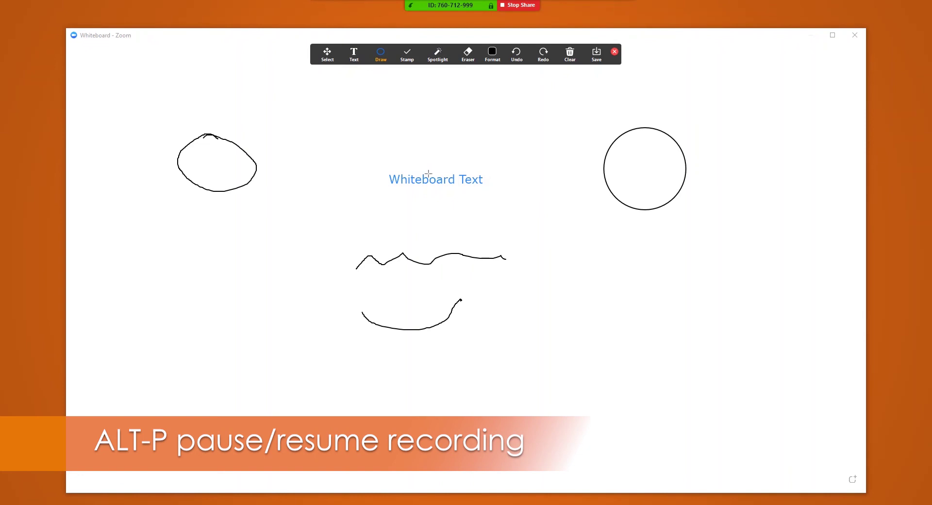
Switch the share from the Whiteboard to Screen 2
key("alt+shift+s")
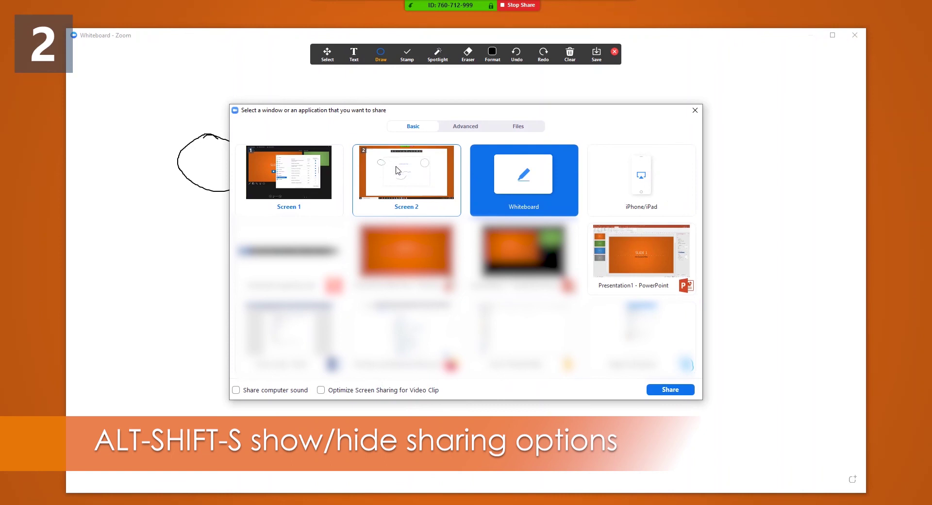
left_click(430, 181)
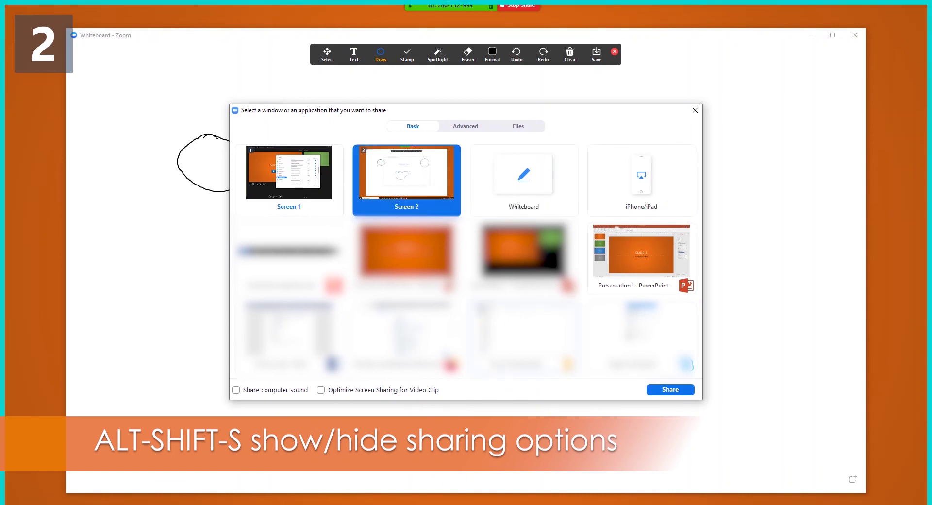
left_click(662, 393)
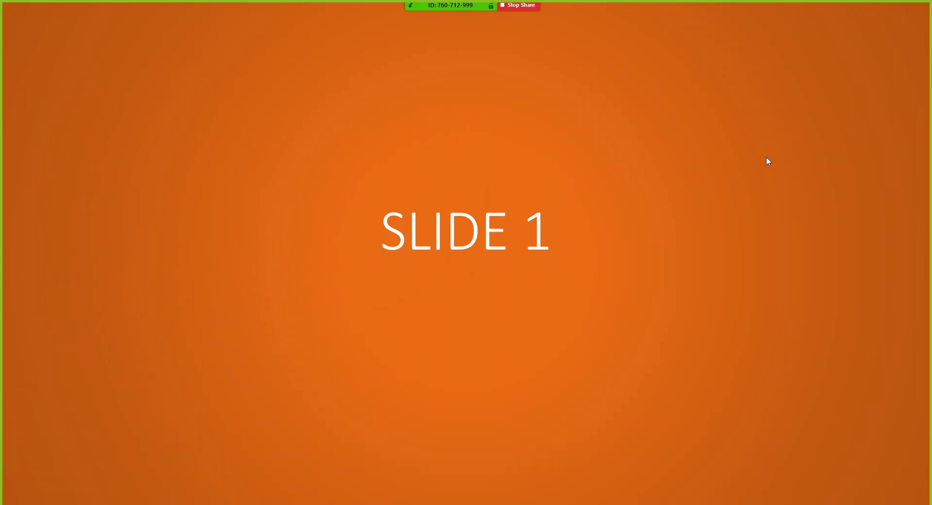
Advance the slide show to Slide 2 and on to Slide 3, resuming and pausing the recording between slides
key("Right")
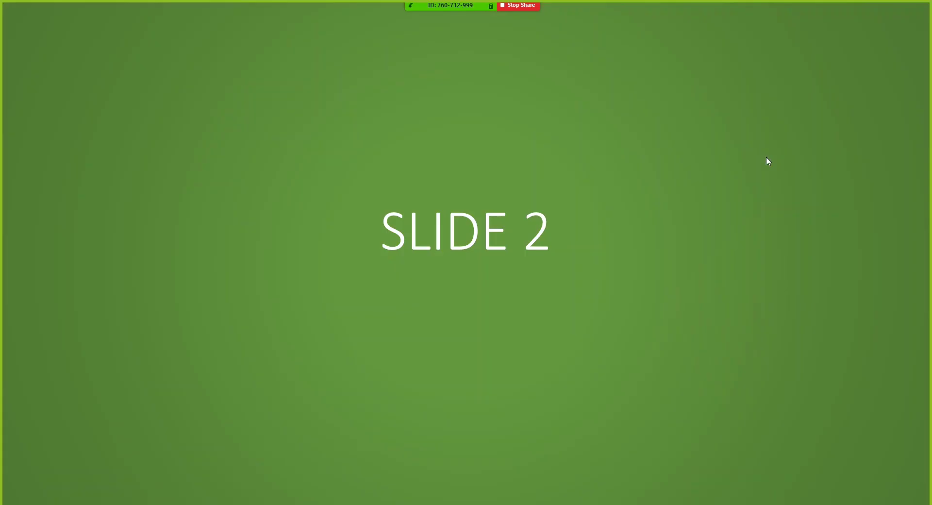
key("alt+p")
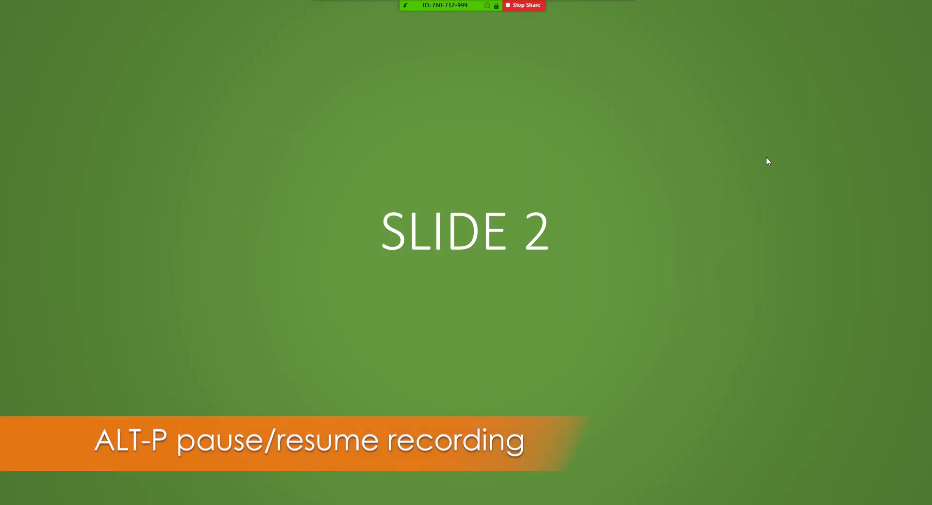
key("alt+p")
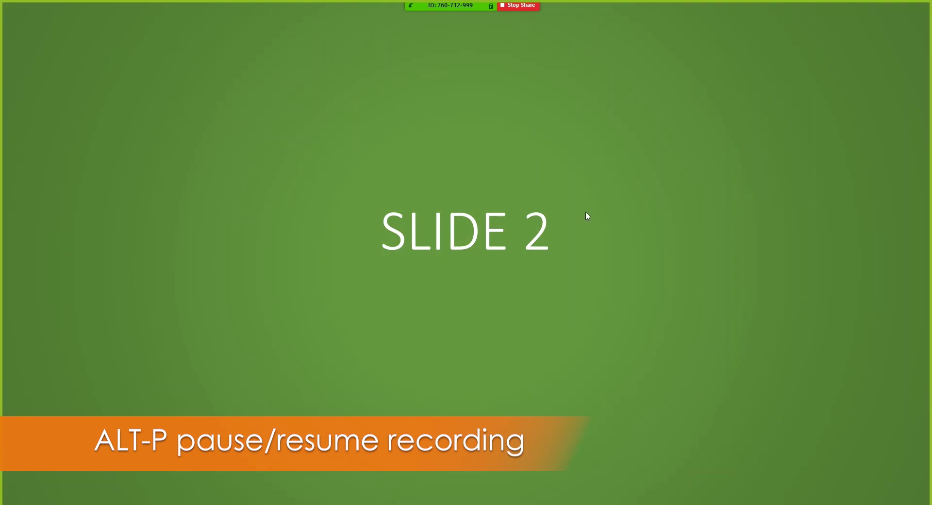
key("Right")
key("alt+p")
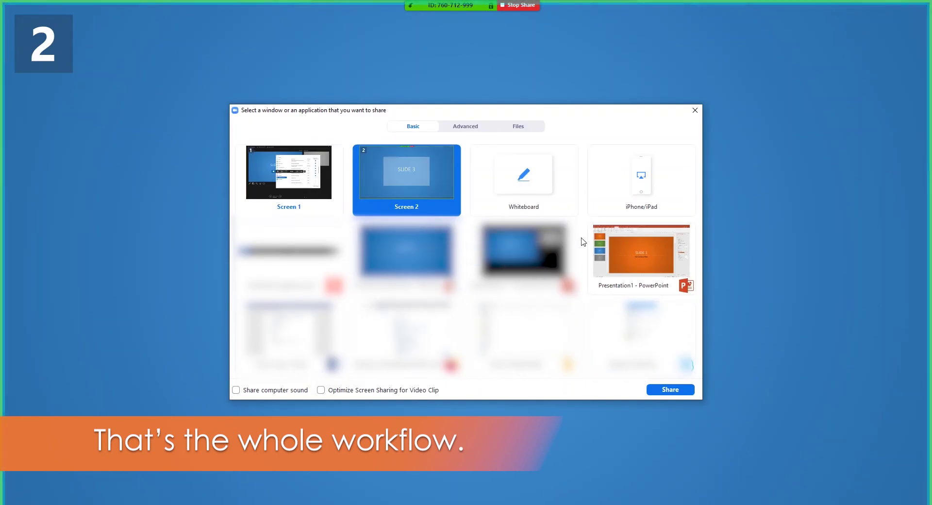
Share the Whiteboard again and clear all drawings from it
left_click(537, 181)
left_click(676, 391)
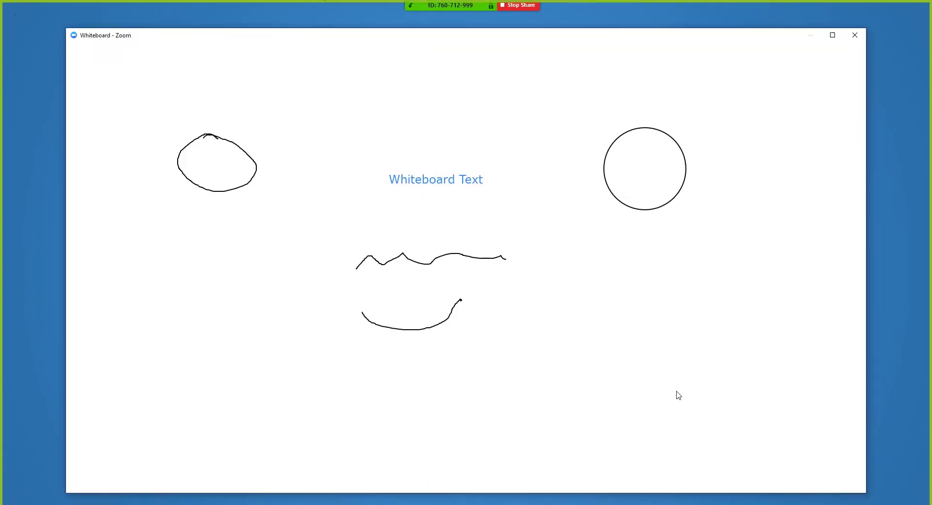
left_click(569, 60)
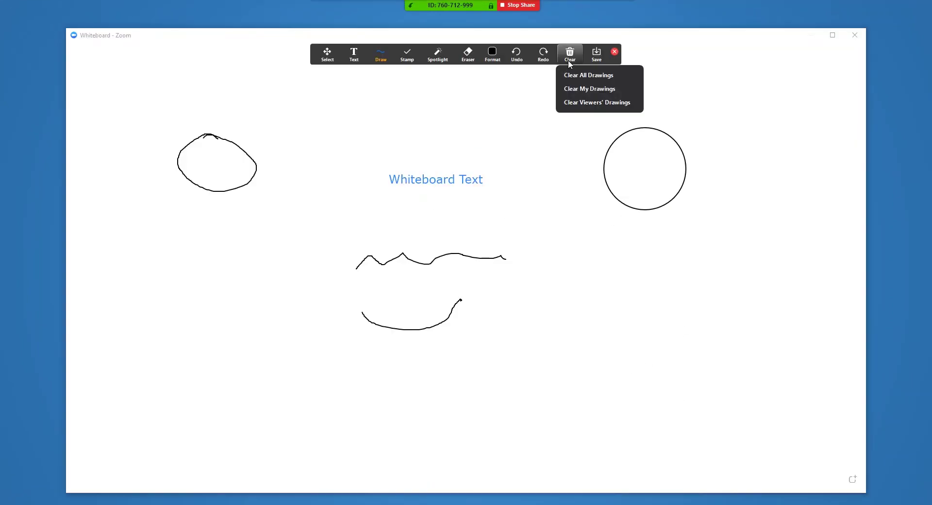
left_click(583, 76)
Draw three short, roughly vertical freehand strokes side by side in the upper middle of the whiteboard
left_click(406, 56)
left_click(380, 55)
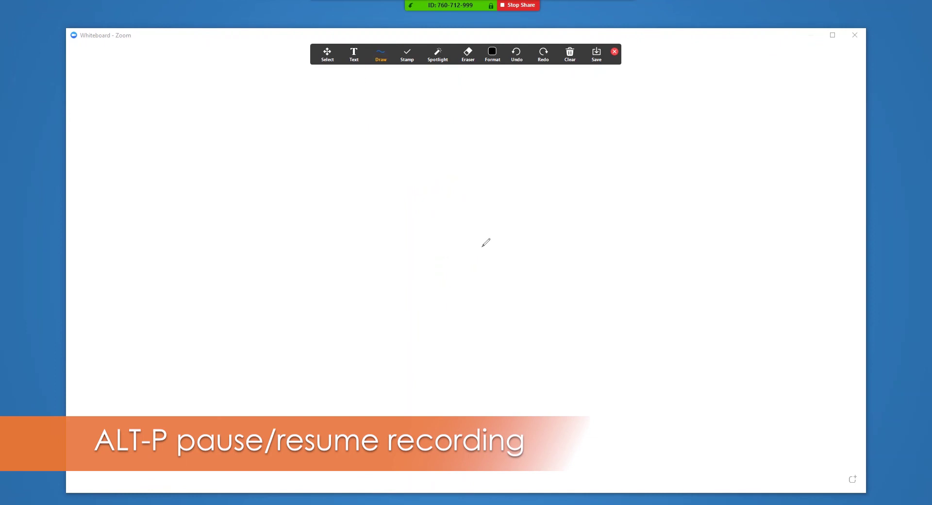
left_click_drag(342, 155, 343, 197)
left_click_drag(406, 143, 410, 190)
left_click_drag(475, 141, 492, 202)
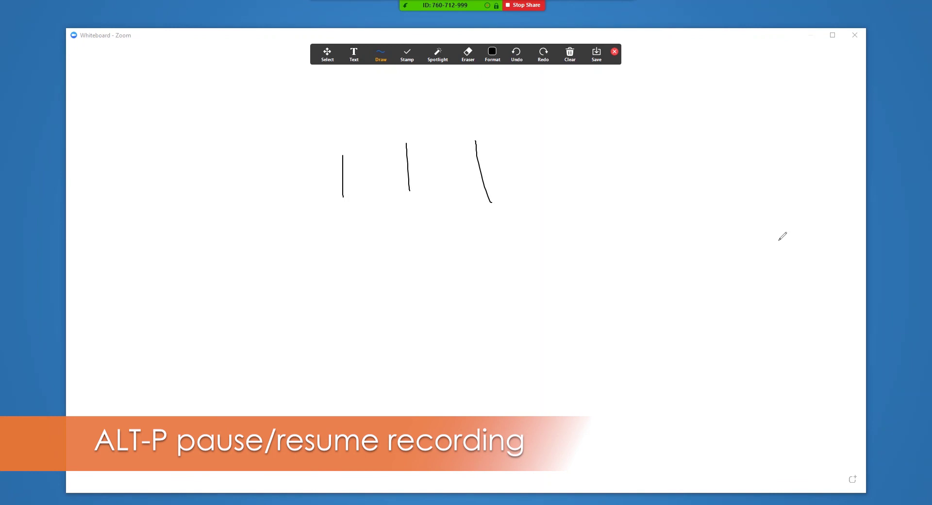
Pause the recording, end the whiteboard share and stop the recording
key("alt+p")
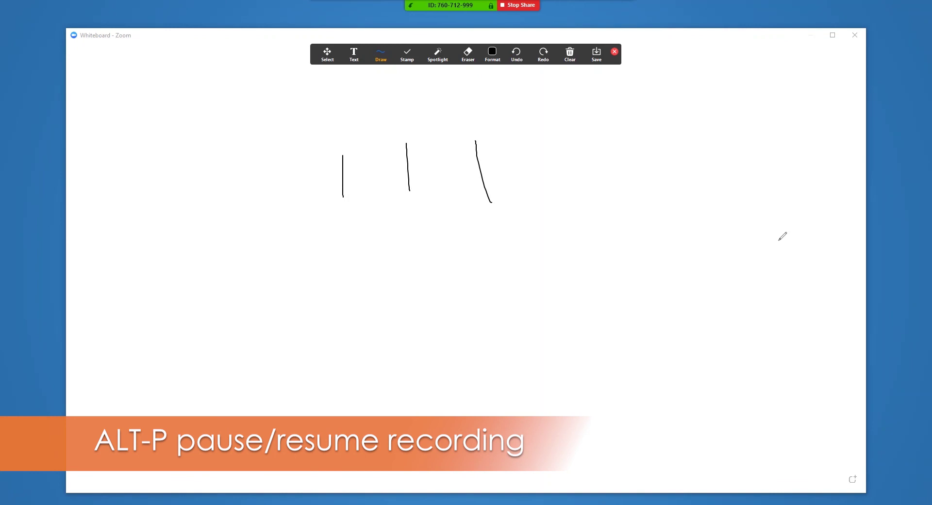
key("alt+shift+s")
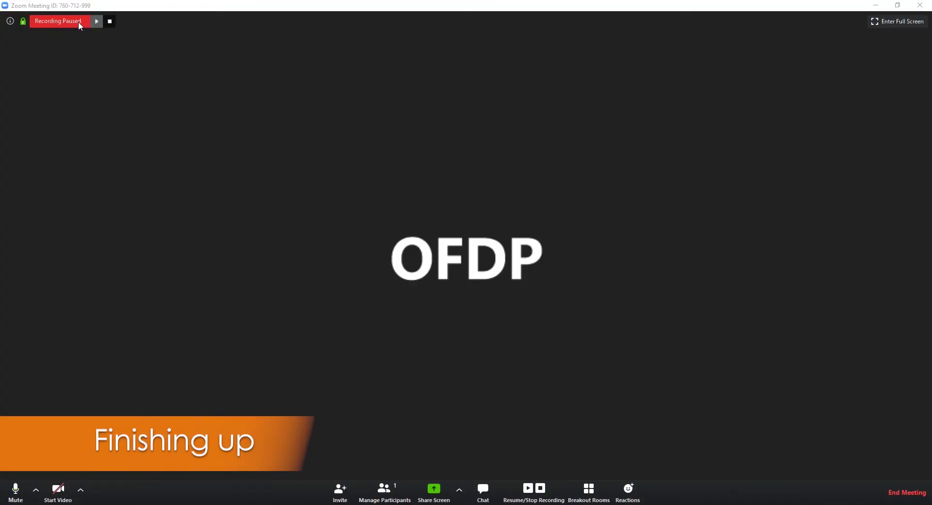
left_click(110, 22)
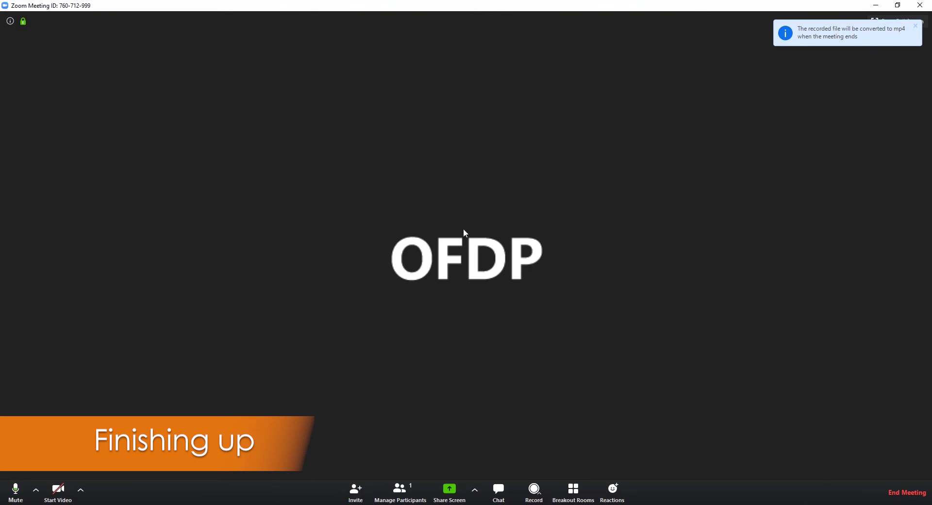
End the meeting for all participants and dismiss the meeting experience survey
left_click(903, 493)
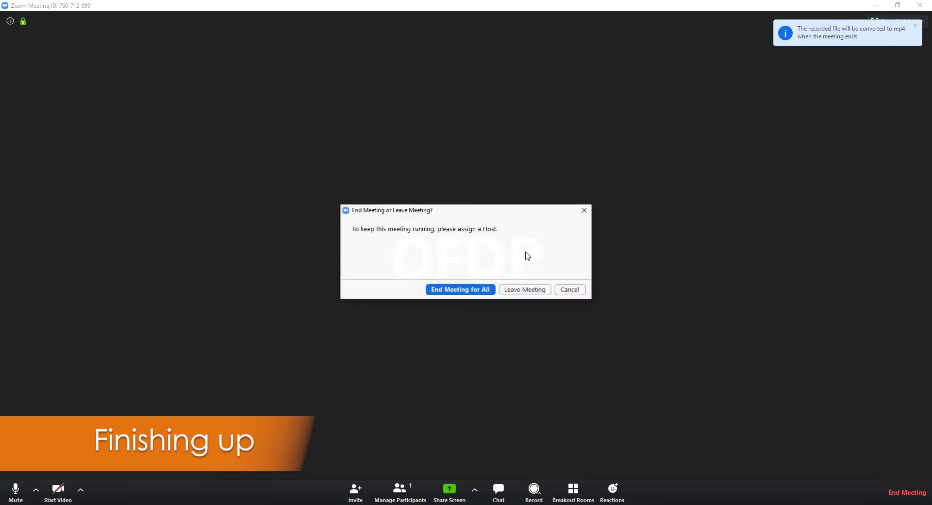
left_click(464, 290)
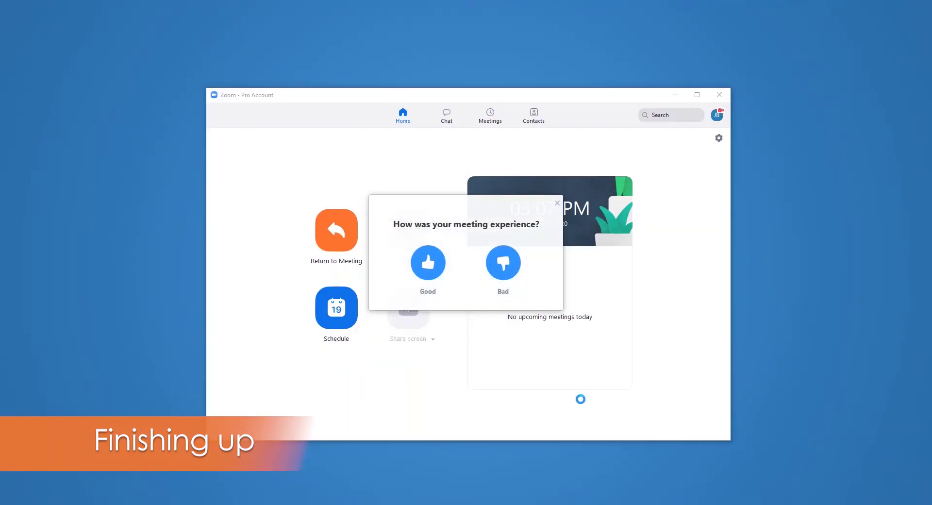
left_click(556, 203)
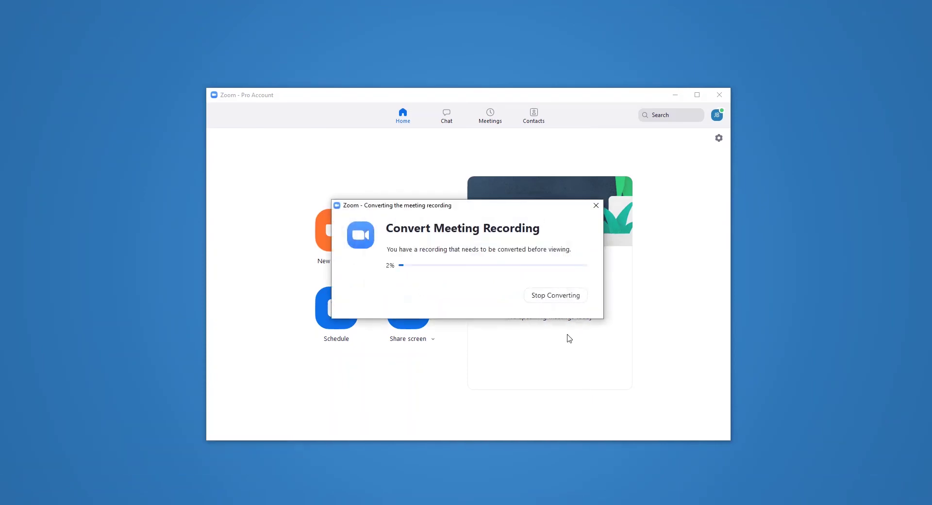